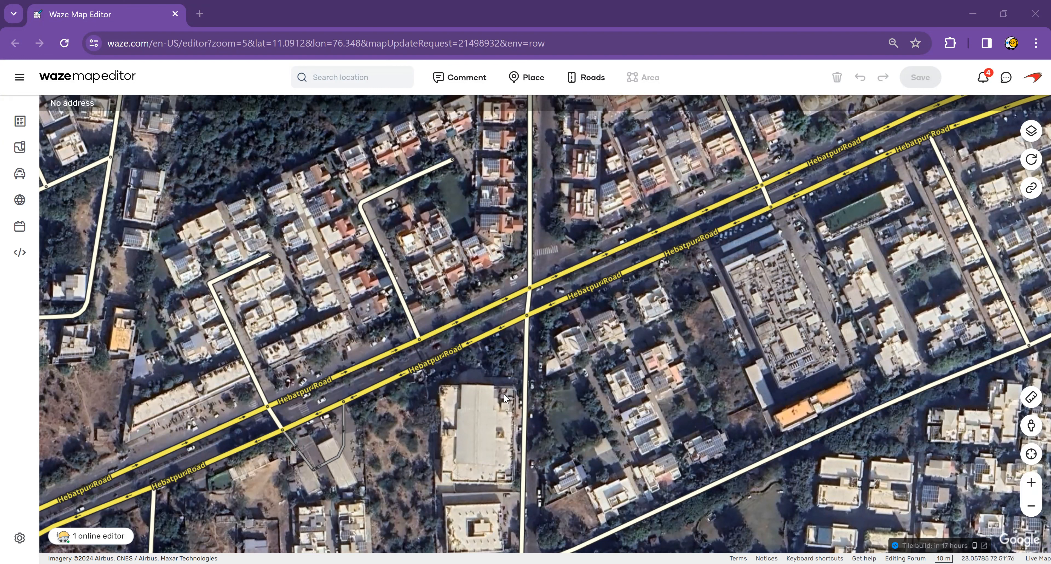
Check the length of the Arham Bunglow Road connector segment between the two Hebatpur Road carriageways
left_click(1031, 482)
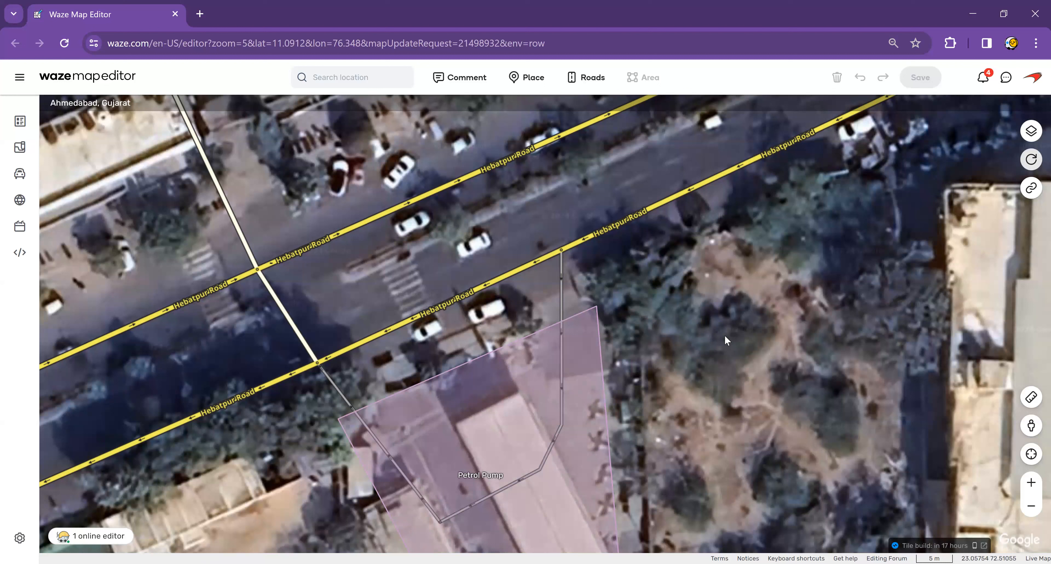
left_click(1029, 162)
left_click_drag(683, 293, 674, 304)
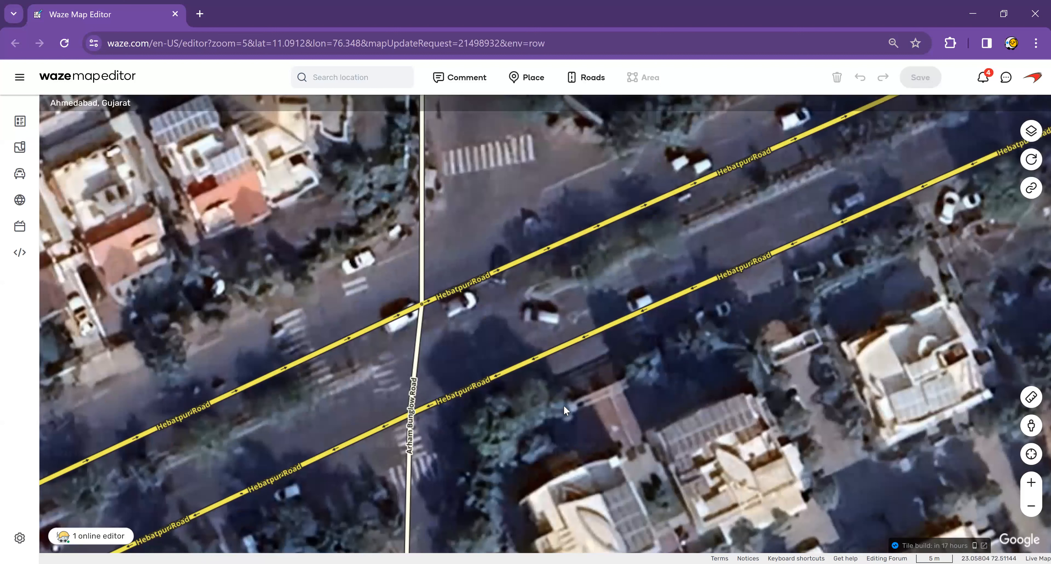
left_click_drag(813, 292, 765, 294)
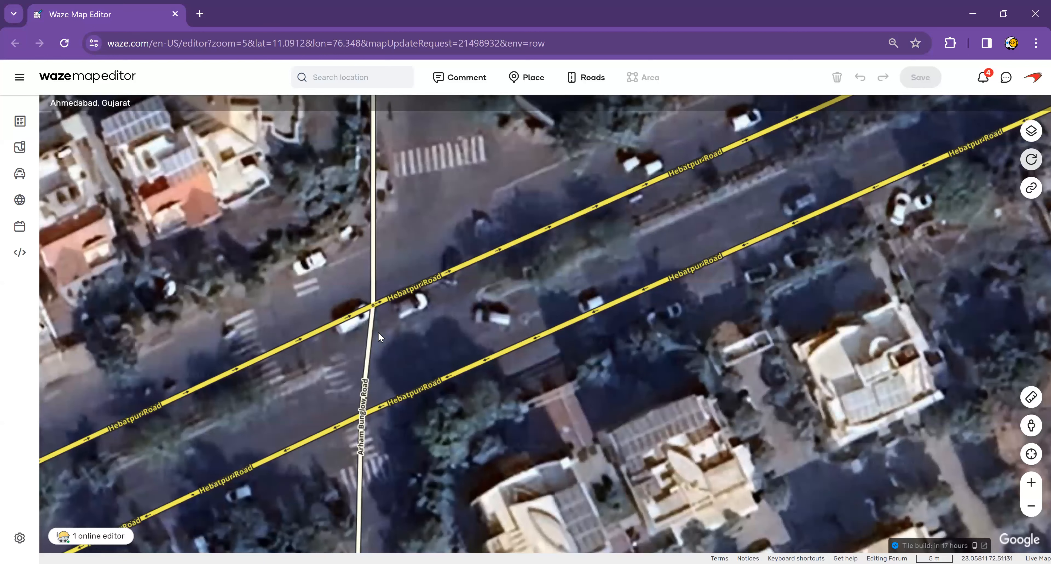
left_click(369, 334)
scroll(82, 507, "down", 5)
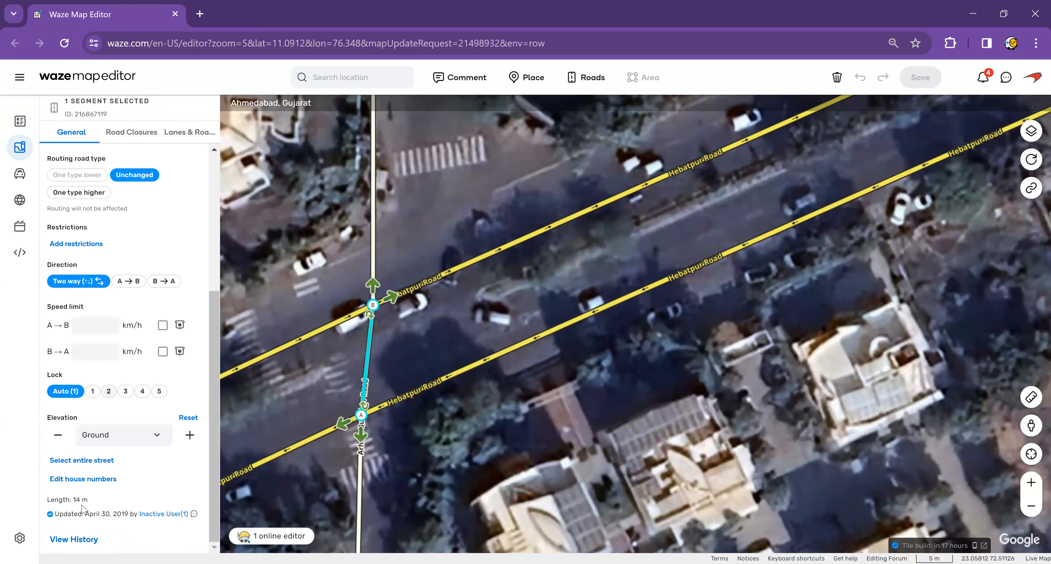
double_click(97, 497)
Examine the Arham Bunglow Road crossing on Hebatpur Road in Street View
left_click(242, 360)
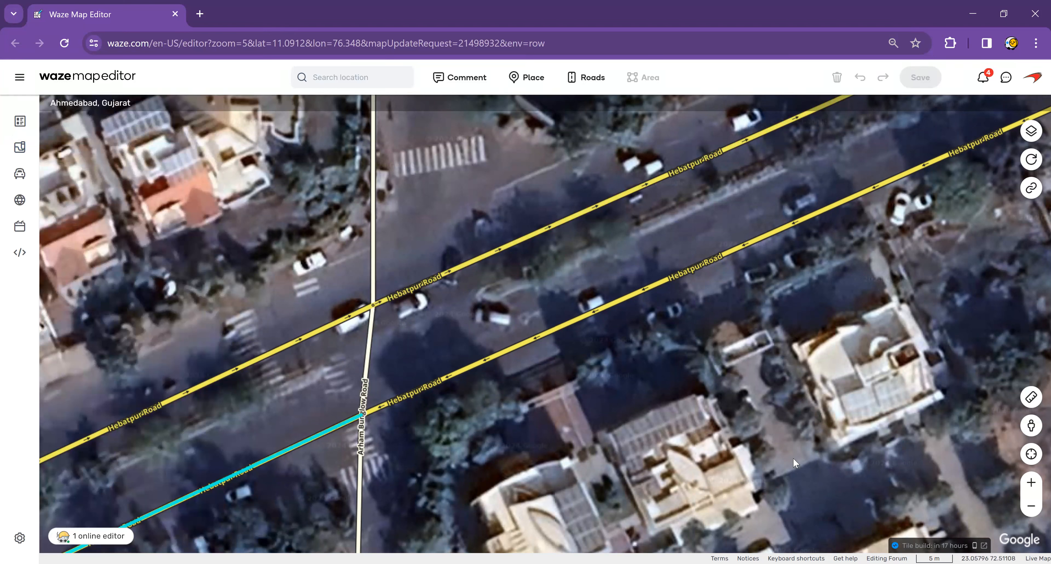
left_click(1034, 431)
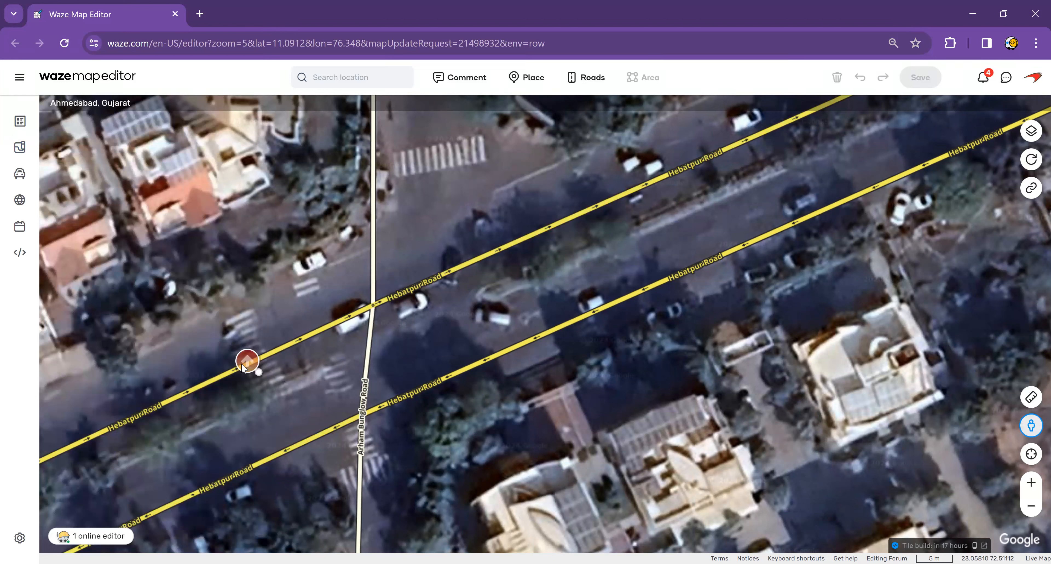
left_click(144, 396)
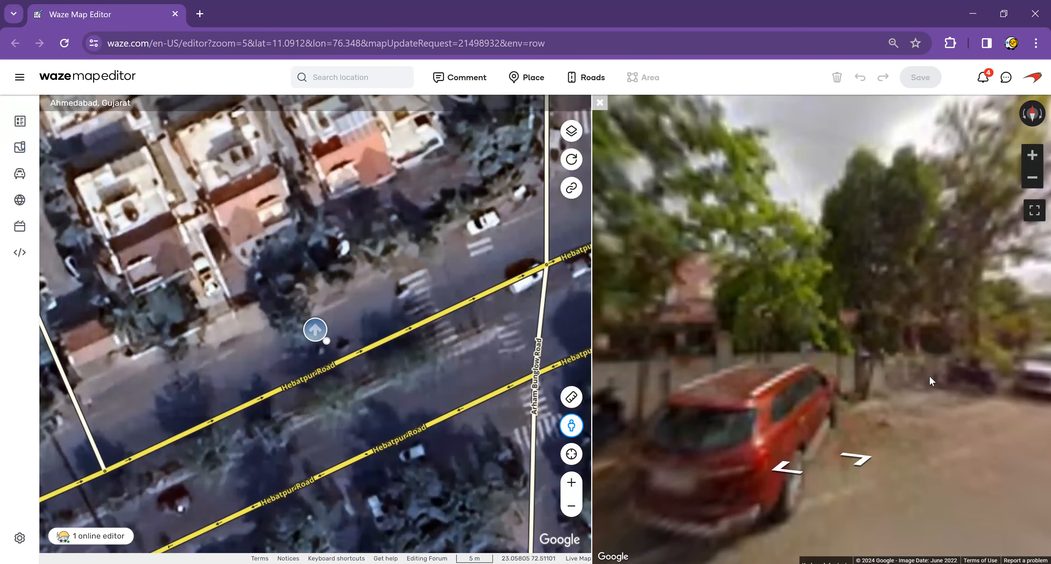
left_click_drag(928, 375, 803, 370)
left_click(825, 361)
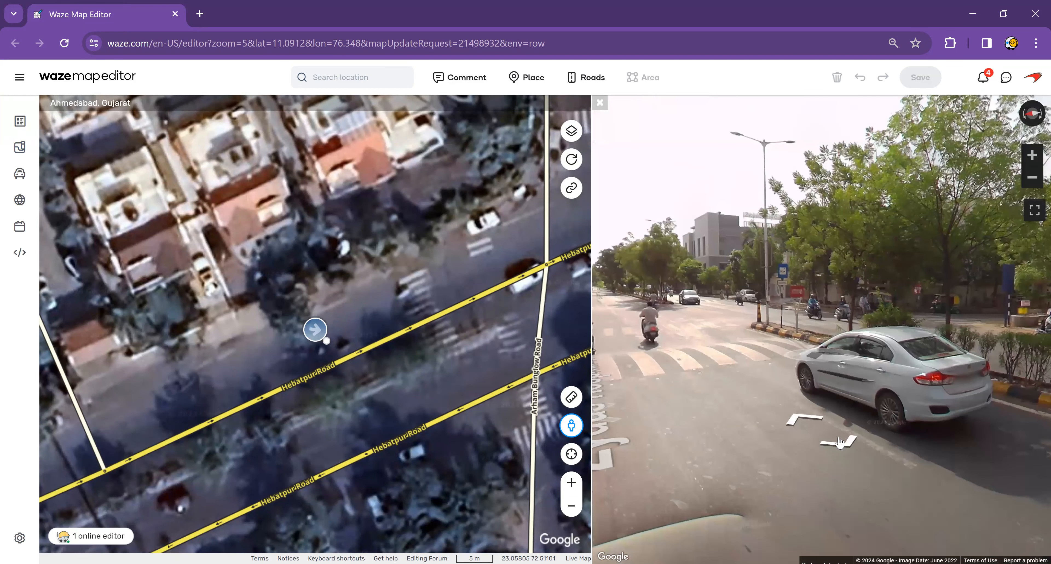
left_click(817, 346)
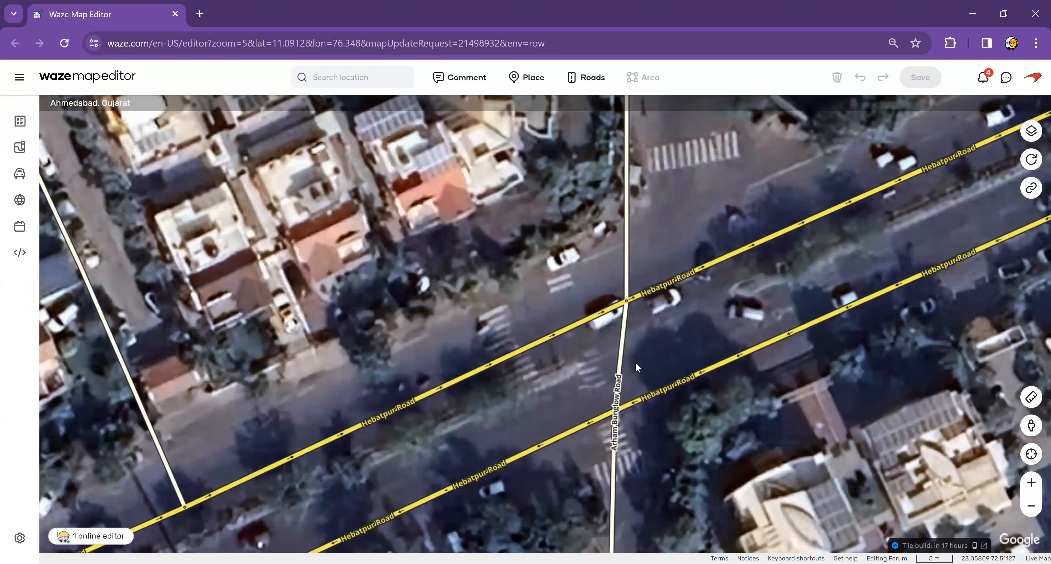
Set the connector segment between the Hebatpur Road carriageways at Arham Bunglow Road to Primary Street with lock level 2
left_click(622, 355)
left_click(79, 269)
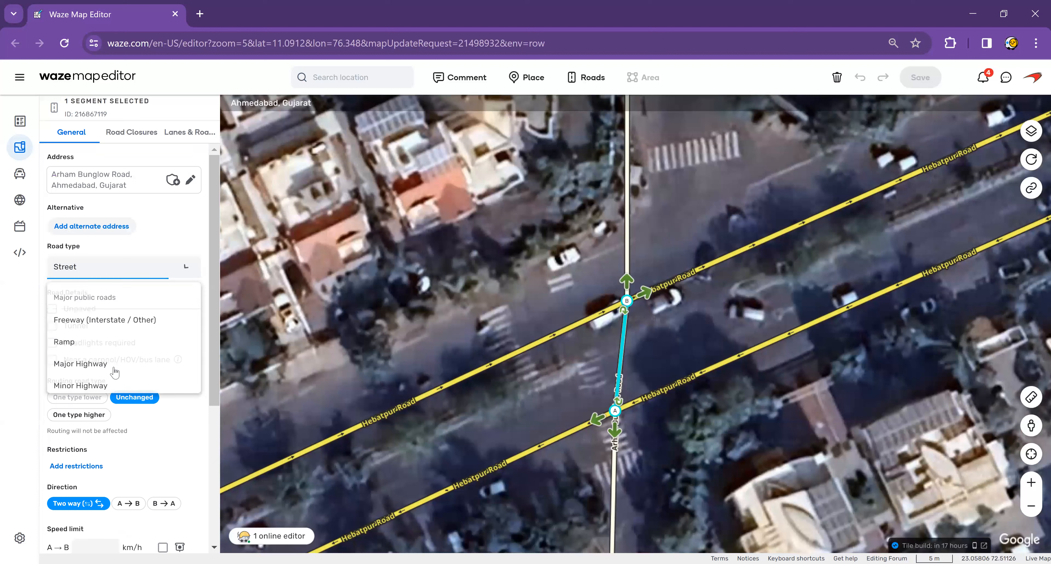
scroll(108, 365, "down", 5)
left_click(82, 363)
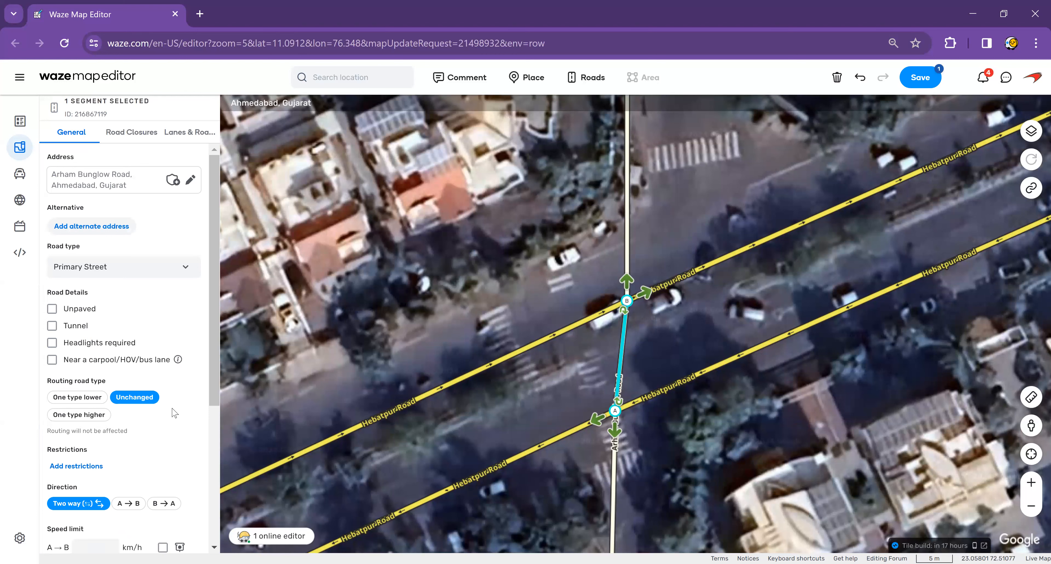
scroll(175, 413, "down", 5)
left_click(109, 408)
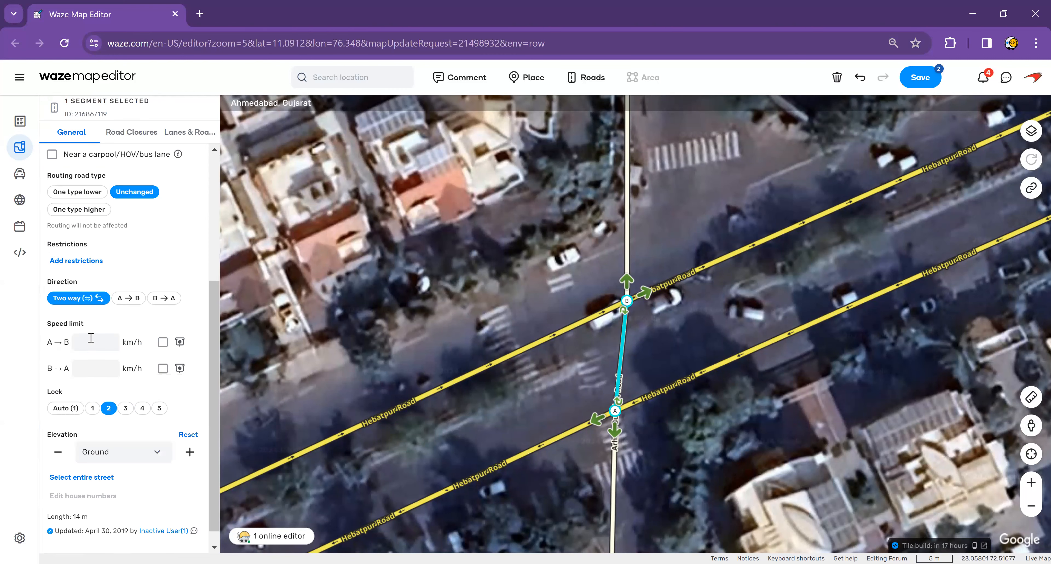
Set the connector's speed limit to 20 km/h in both directions and save the edits
left_click(118, 349)
type("20")
left_click(92, 365)
type("20")
left_click(138, 314)
scroll(154, 318, "up", 4)
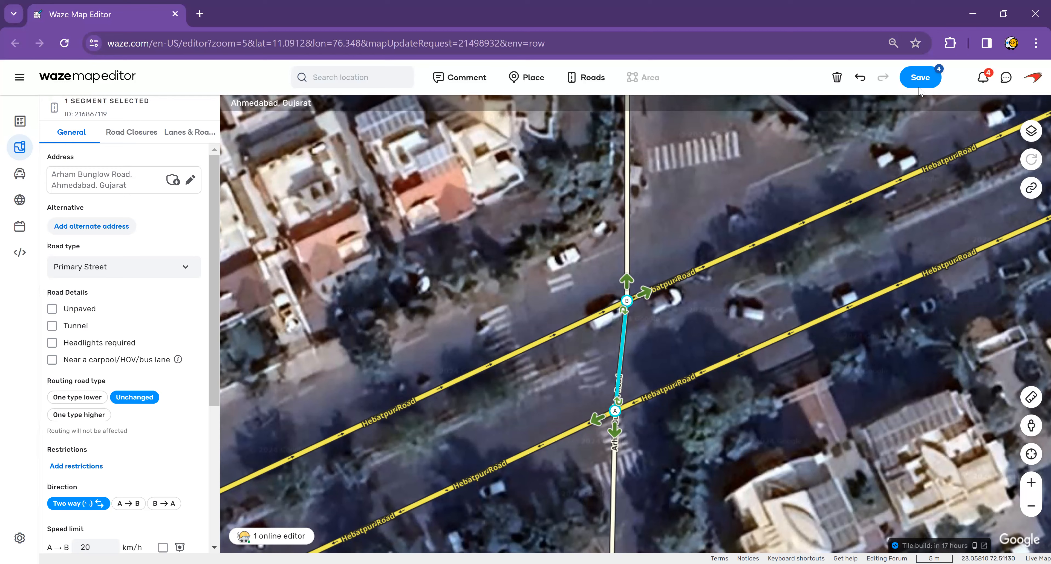
left_click(920, 77)
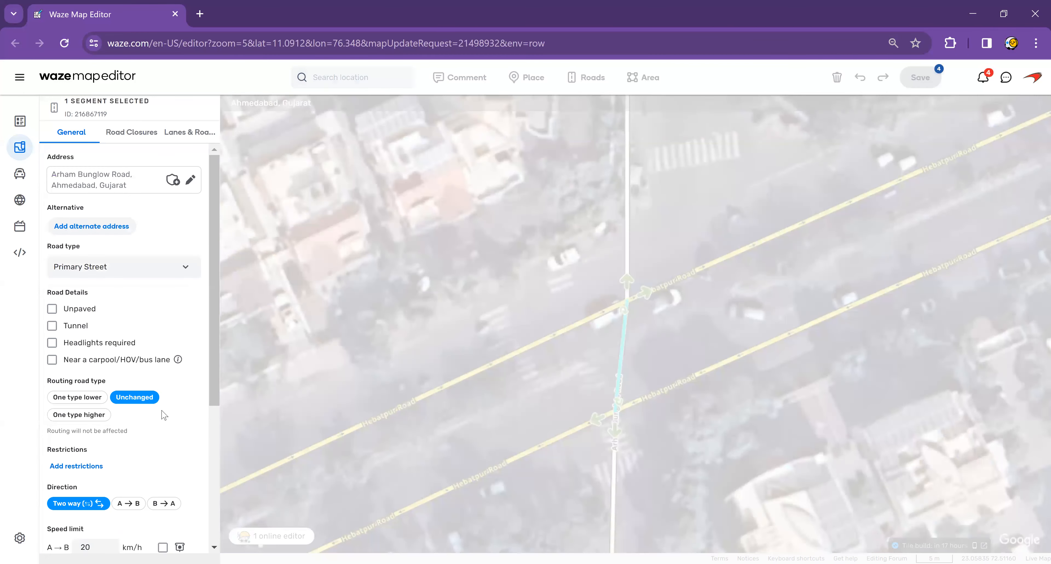
scroll(165, 415, "down", 5)
scroll(161, 411, "down", 1)
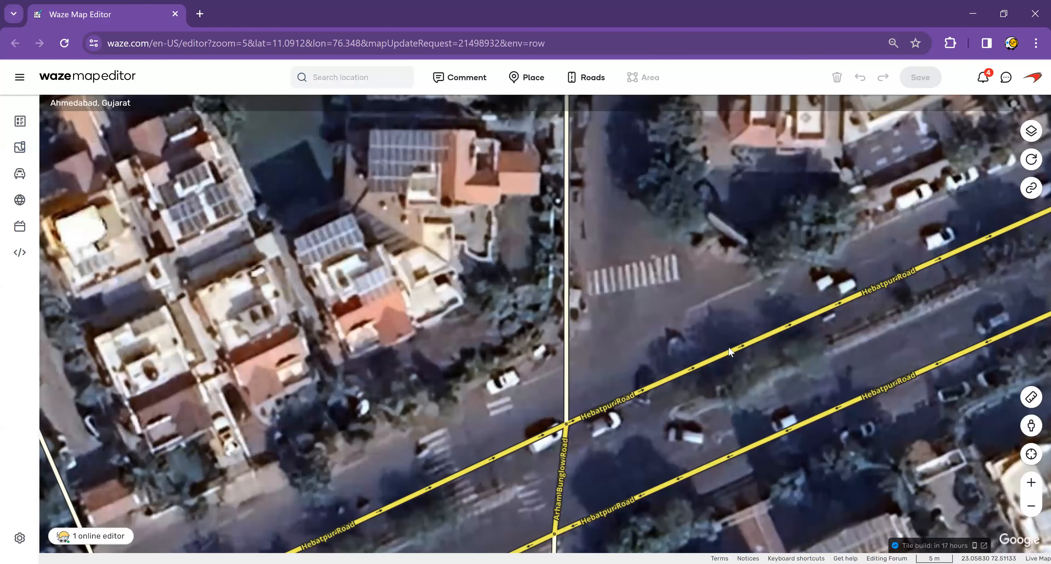
Move both end junctions of the Arham Bunglow Road connector eastward to match the imagery, and check the connector's length
left_click_drag(784, 330, 821, 243)
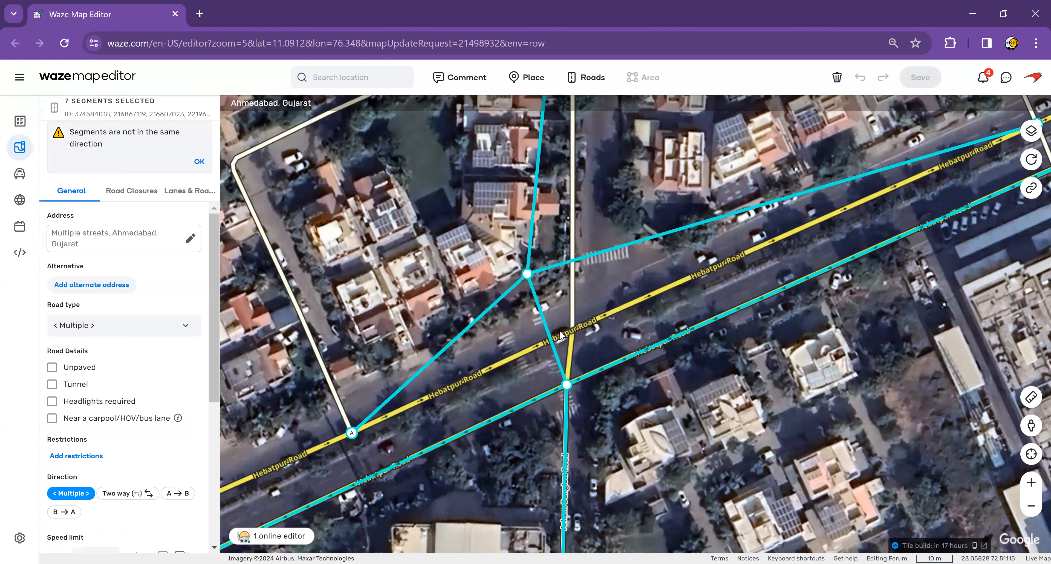
left_click_drag(529, 280, 592, 302)
mouse_move(565, 385)
left_mouse_down()
mouse_move(675, 397)
mouse_move(577, 389)
left_mouse_up()
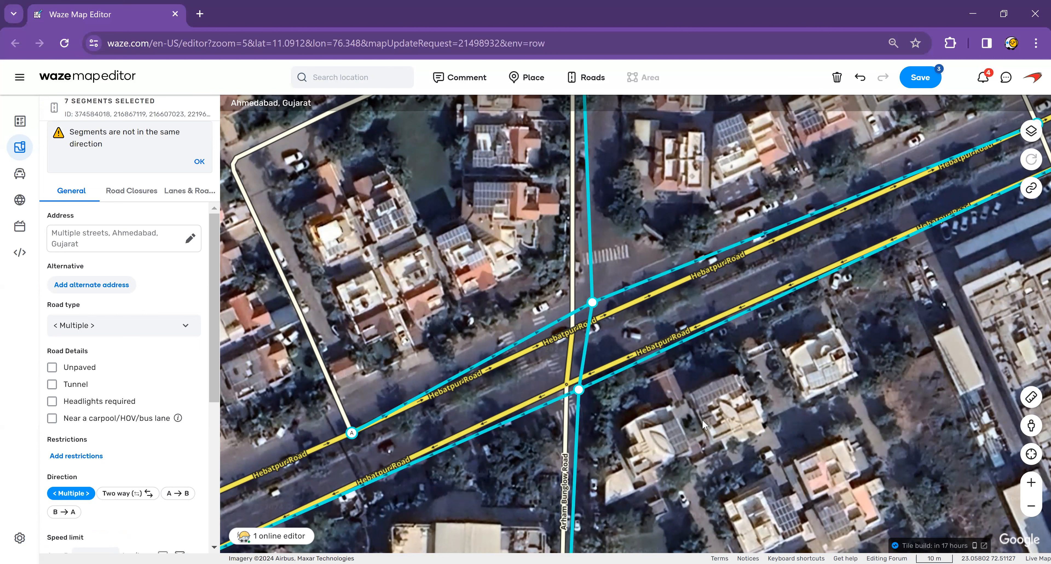
left_click(701, 418)
left_click(585, 347)
scroll(56, 465, "down", 5)
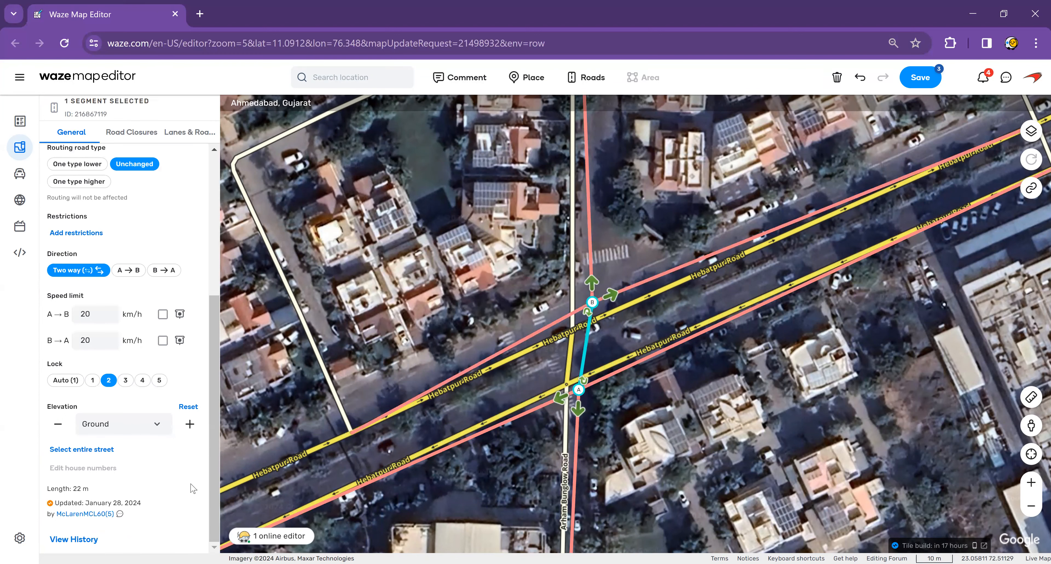
Realign the road north of the crossing by shifting its side-street junction onto the roadway and deleting surplus geometry points
left_click_drag(698, 312, 702, 538)
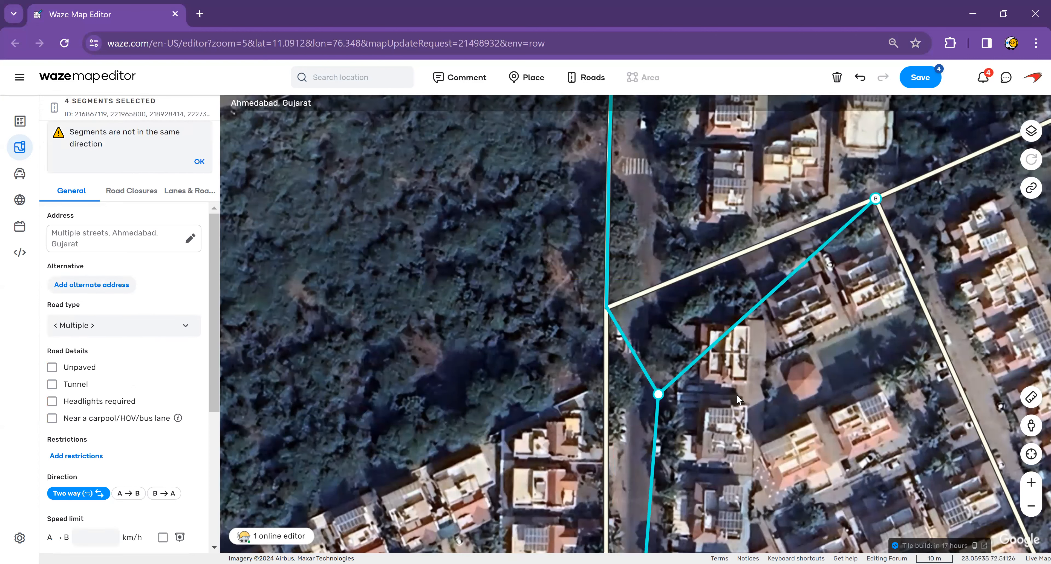
key("ctrl+z")
key("ctrl+shift+z")
key("d")
left_click_drag(690, 171, 690, 231)
key("d")
left_click_drag(740, 329, 733, 279)
mouse_move(729, 464)
left_mouse_down()
mouse_move(710, 345)
mouse_move(712, 275)
left_mouse_up()
left_click_drag(683, 425, 687, 266)
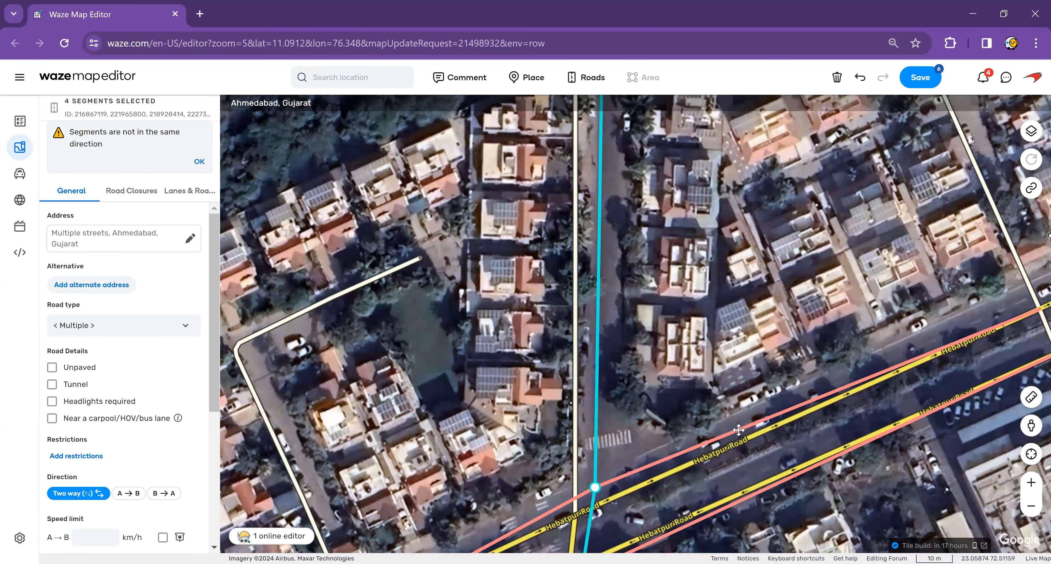
left_click_drag(736, 413, 674, 328)
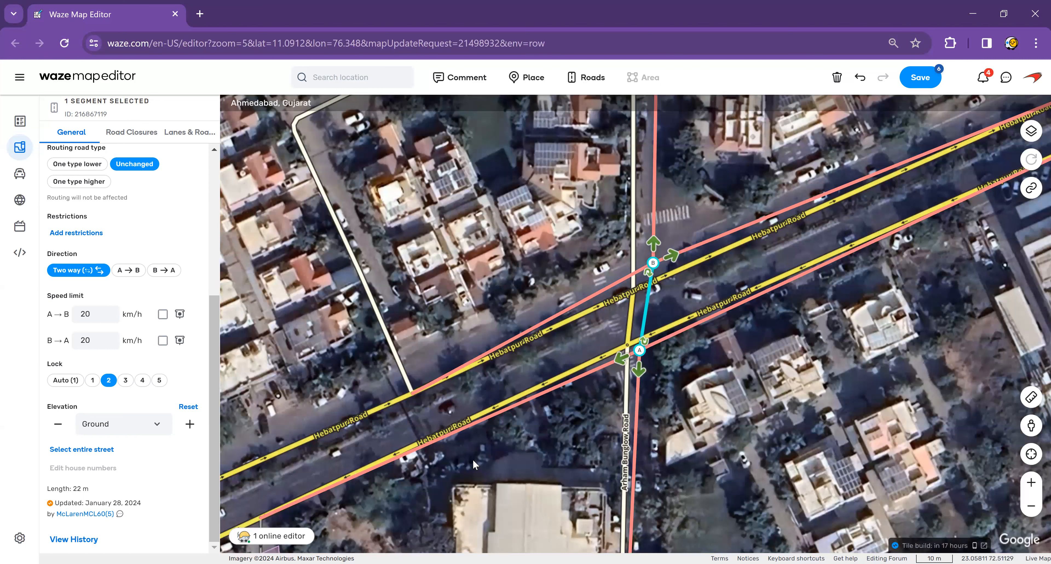
left_click_drag(625, 340, 646, 312)
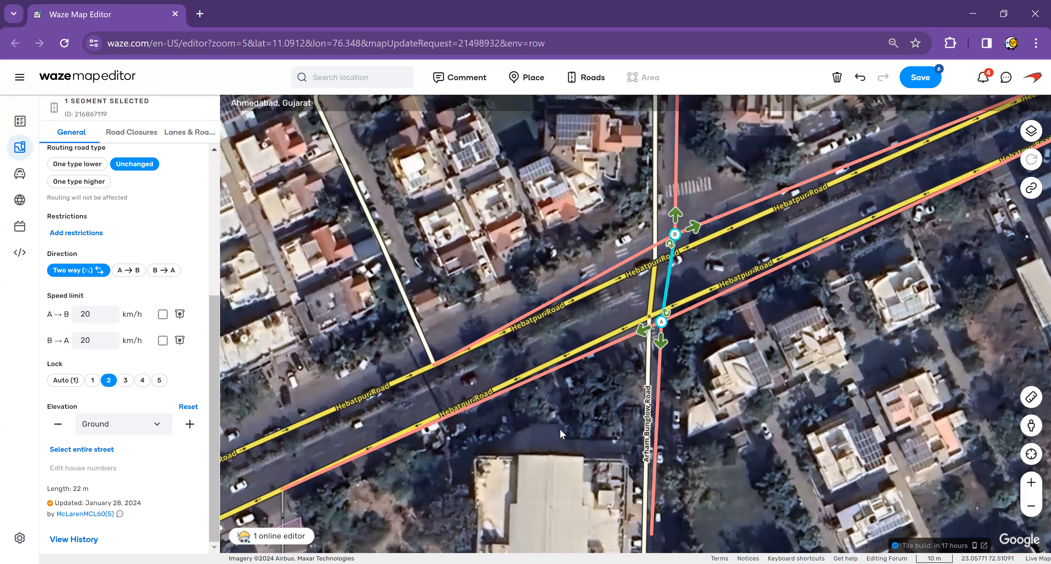
Examine the Hebatpur Road median opening and the petrol pump entrance beside it in Street View
left_click_drag(445, 408, 771, 197)
left_click(472, 310)
left_click(1031, 425)
left_click(428, 308)
left_click(408, 306)
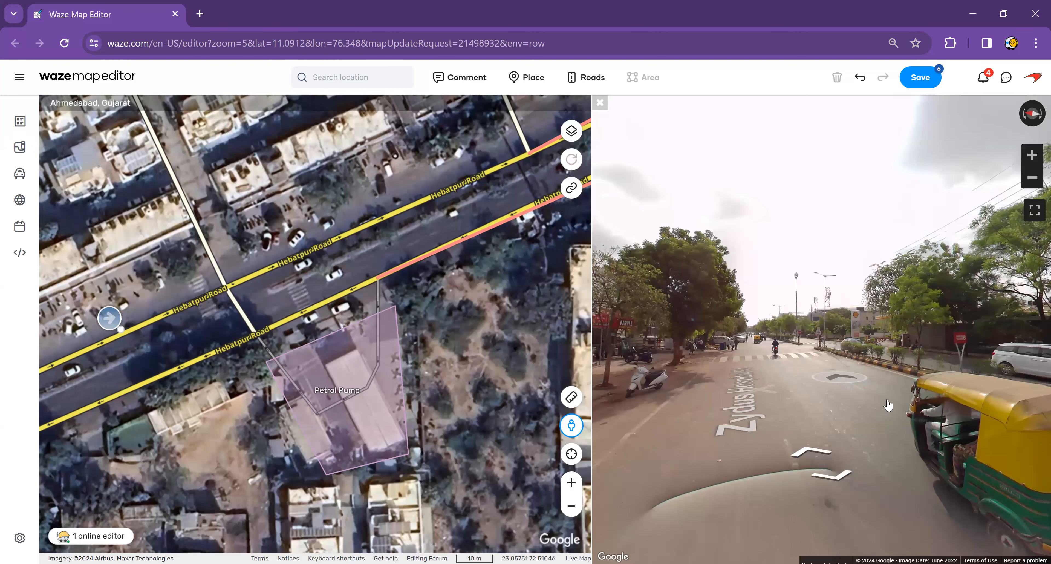
left_click(888, 405)
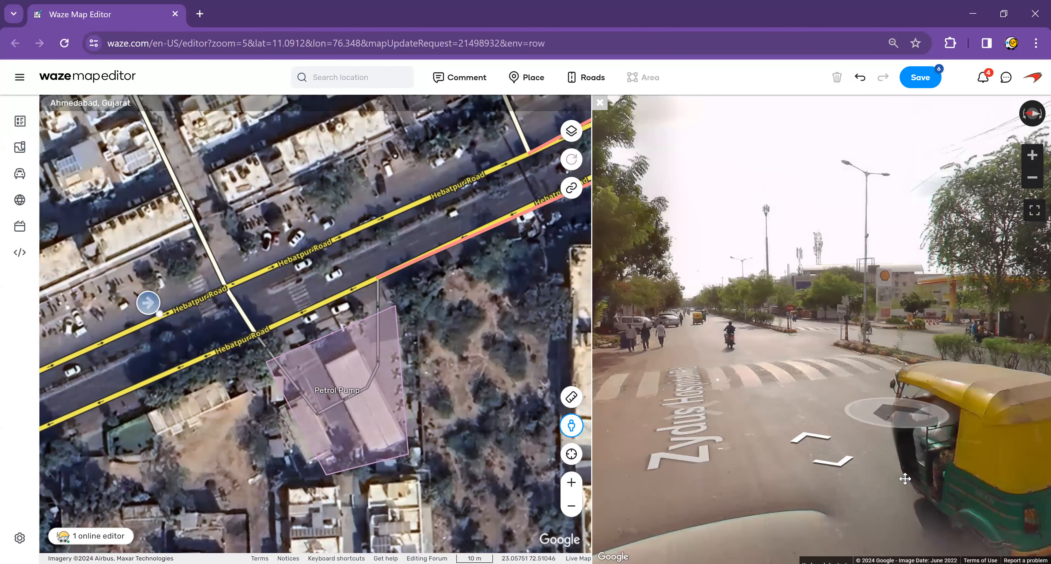
scroll(759, 448, "up", 3)
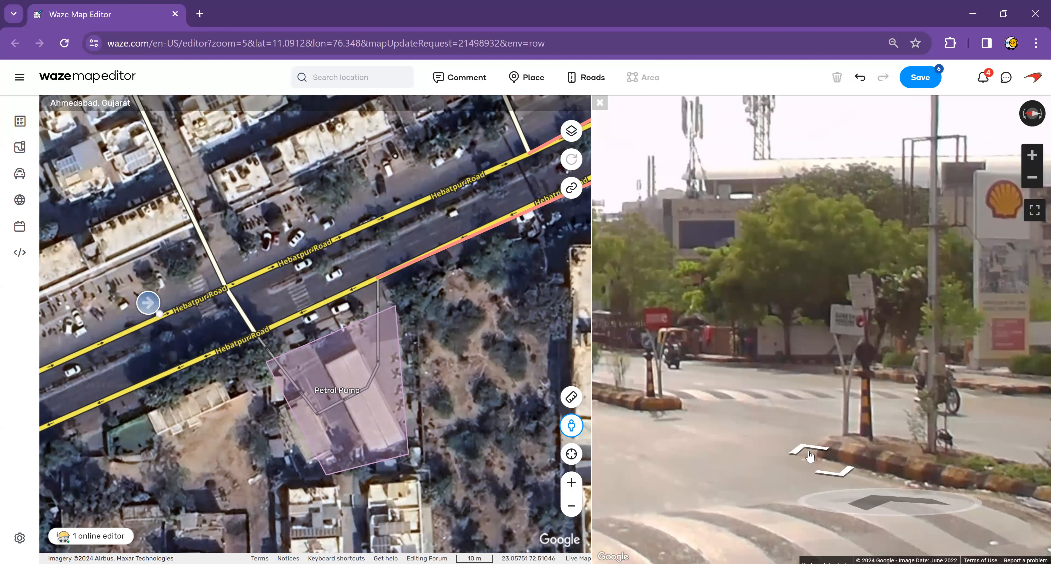
left_click(694, 420)
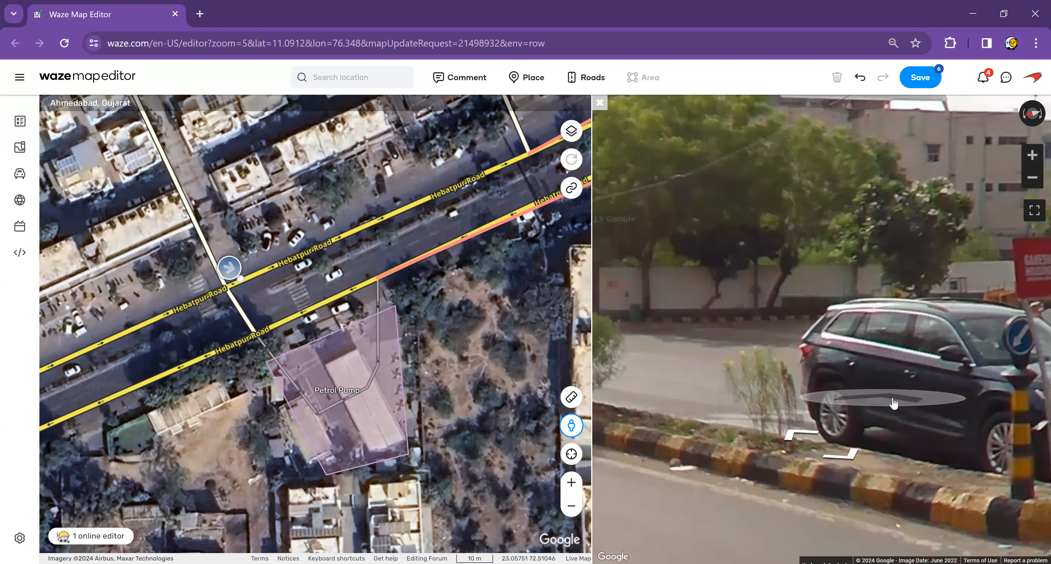
scroll(738, 391, "down", 3)
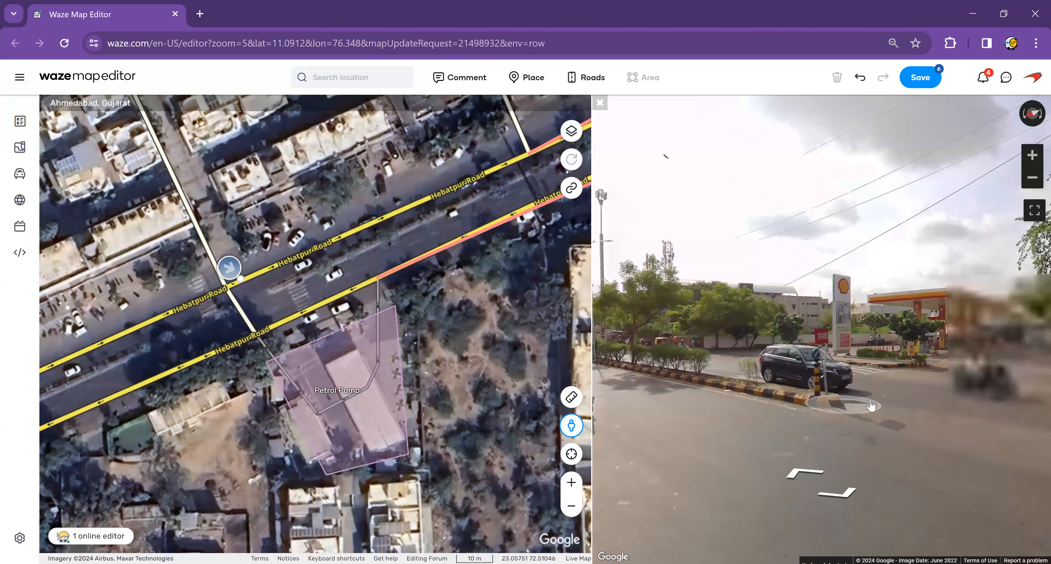
left_click(817, 372)
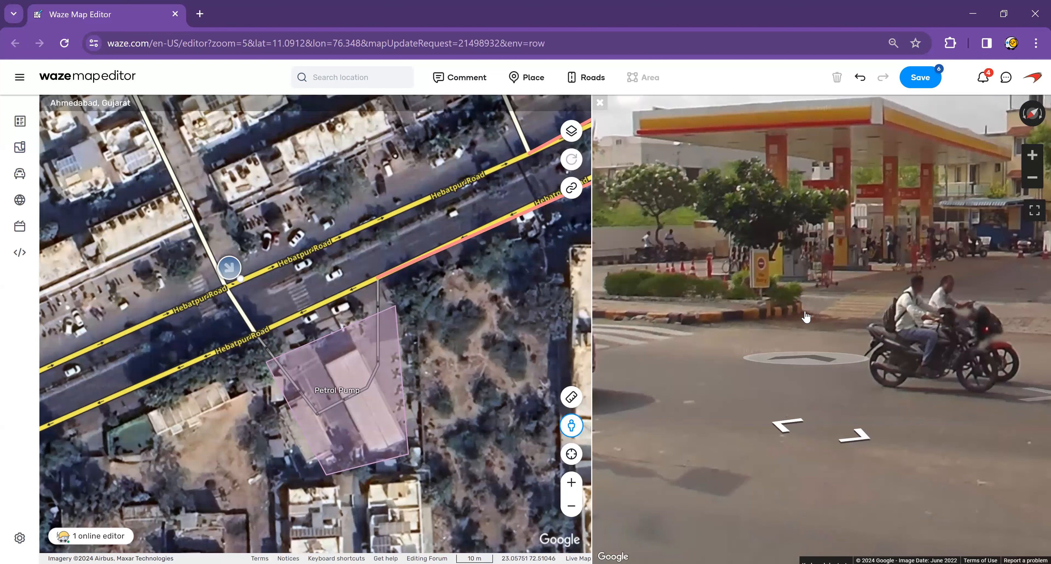
left_click(760, 287)
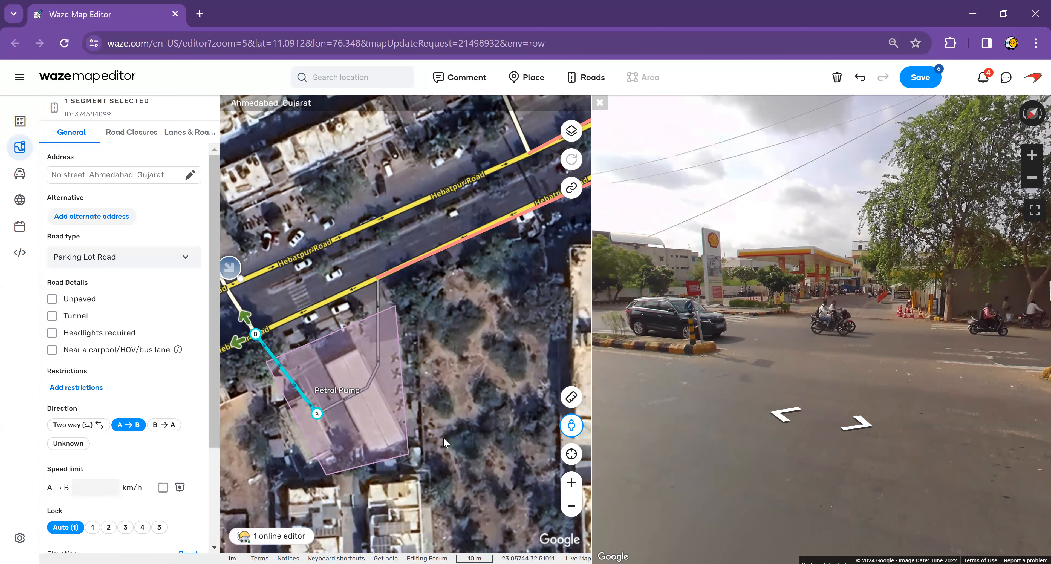
Compare the petrol pump's parking lot road joining the median opening with Street View, and close the street imagery
left_click_drag(524, 352, 530, 348)
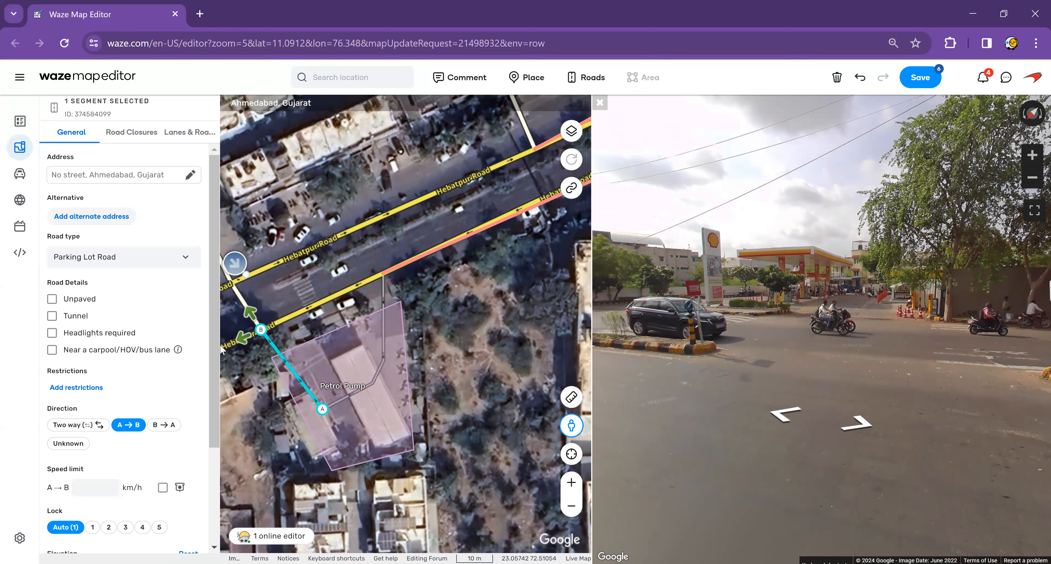
left_click_drag(221, 348, 292, 329)
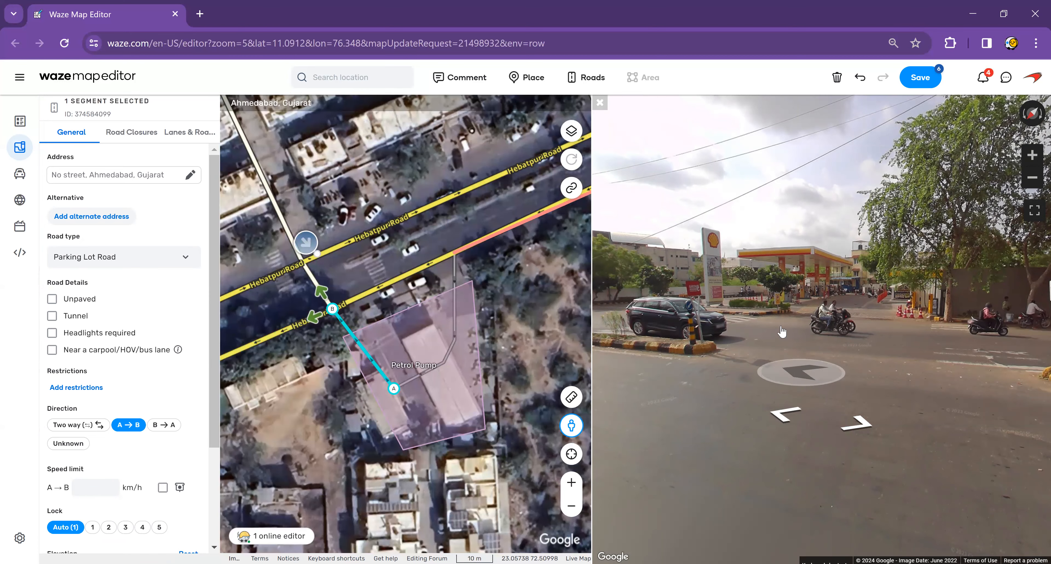
left_click(782, 331)
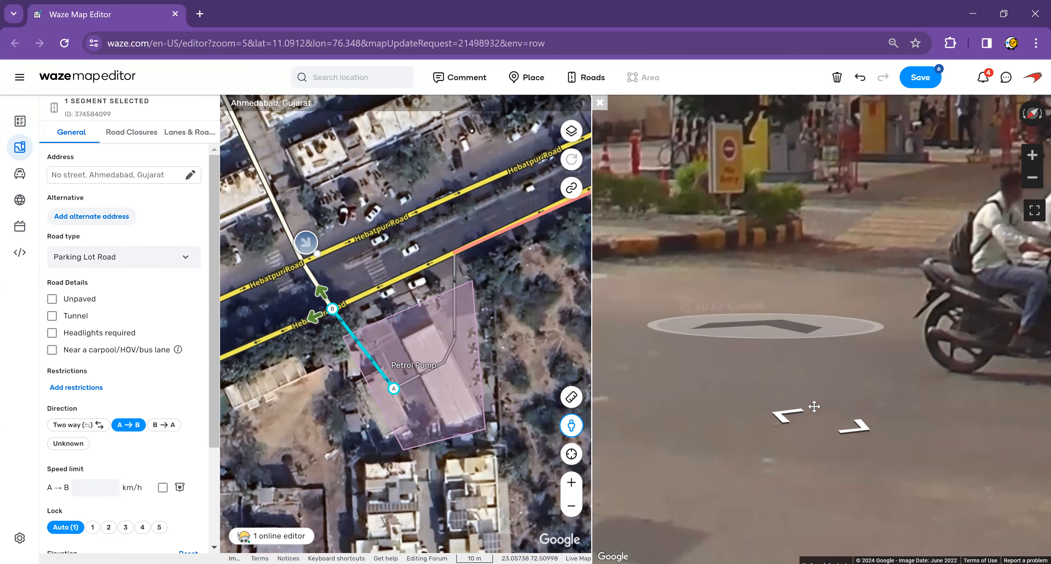
left_click(818, 419)
scroll(816, 419, "down", 5)
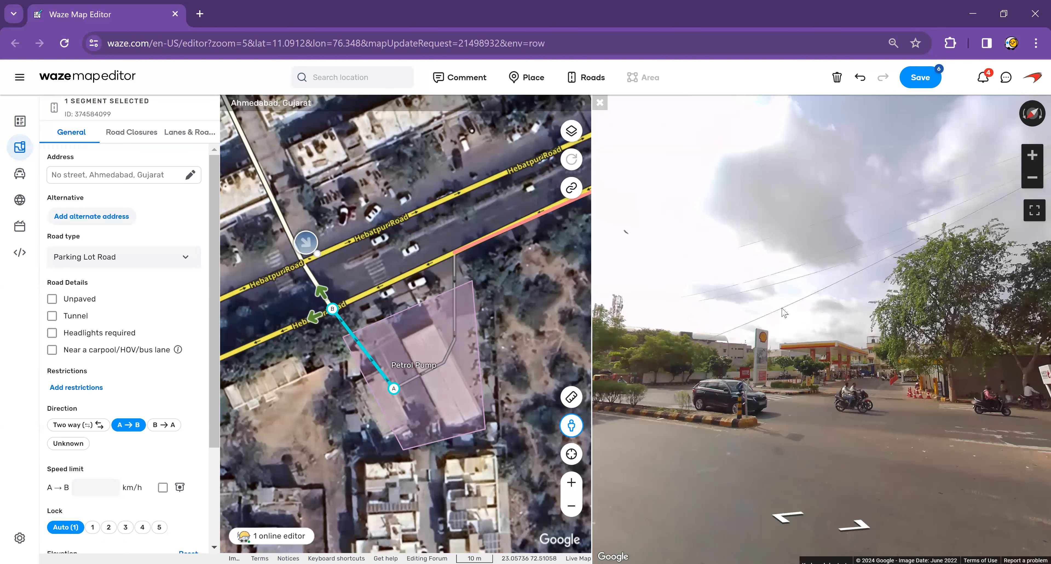
key("Escape")
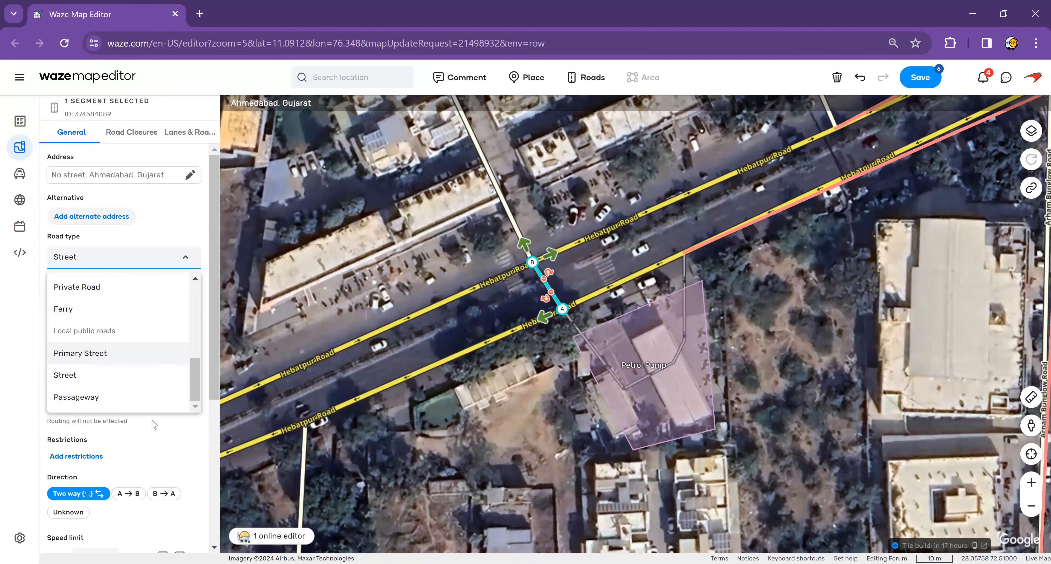
Set the median connector segment near the petrol pump to Primary Street with lock level 2
left_click(102, 354)
scroll(123, 391, "down", 5)
left_click(109, 384)
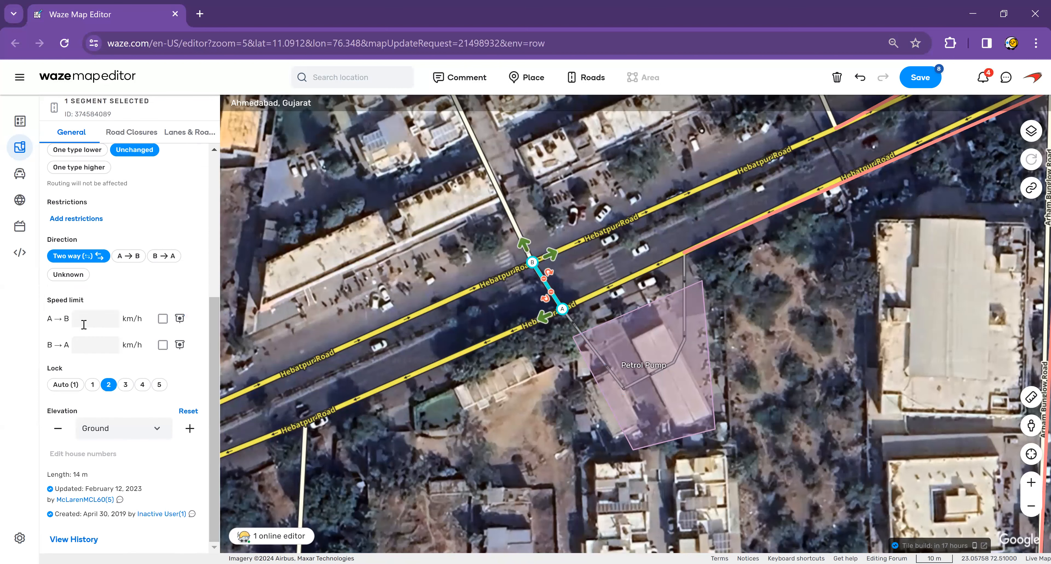
Set the speed limit of the median connector near the petrol pump to 20 km/h in both directions
left_click(83, 325)
type("20")
left_click(84, 341)
type("20")
left_click_drag(508, 378, 510, 369)
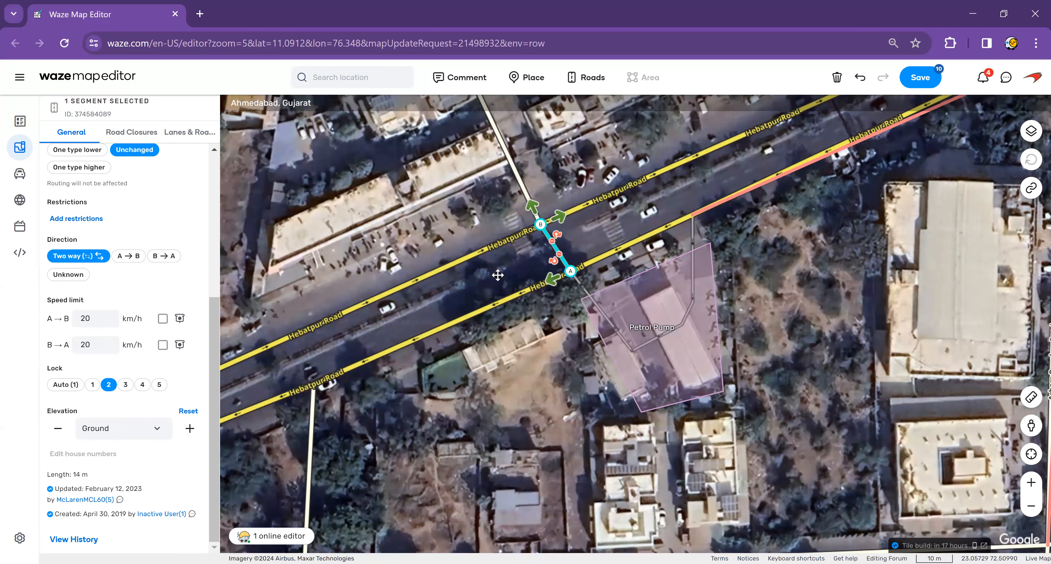
Shift the junctions at both ends of the petrol pump median connector to straighten the two Hebatpur Road carriageways
left_click_drag(498, 274, 538, 346)
left_click_drag(629, 347, 580, 277)
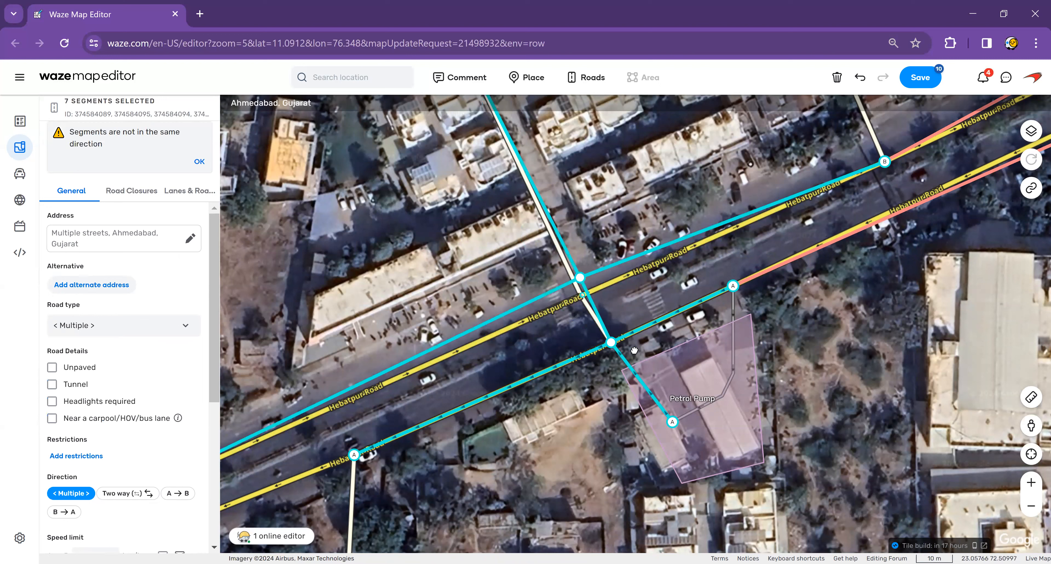
mouse_move(611, 342)
left_mouse_down()
mouse_move(588, 355)
mouse_move(625, 338)
left_mouse_up()
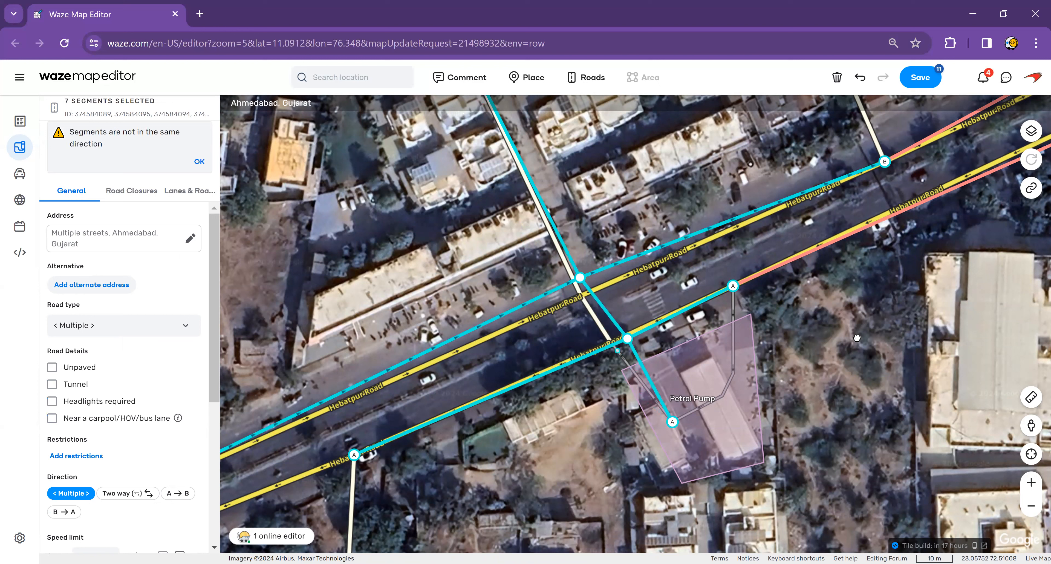
left_click(618, 306)
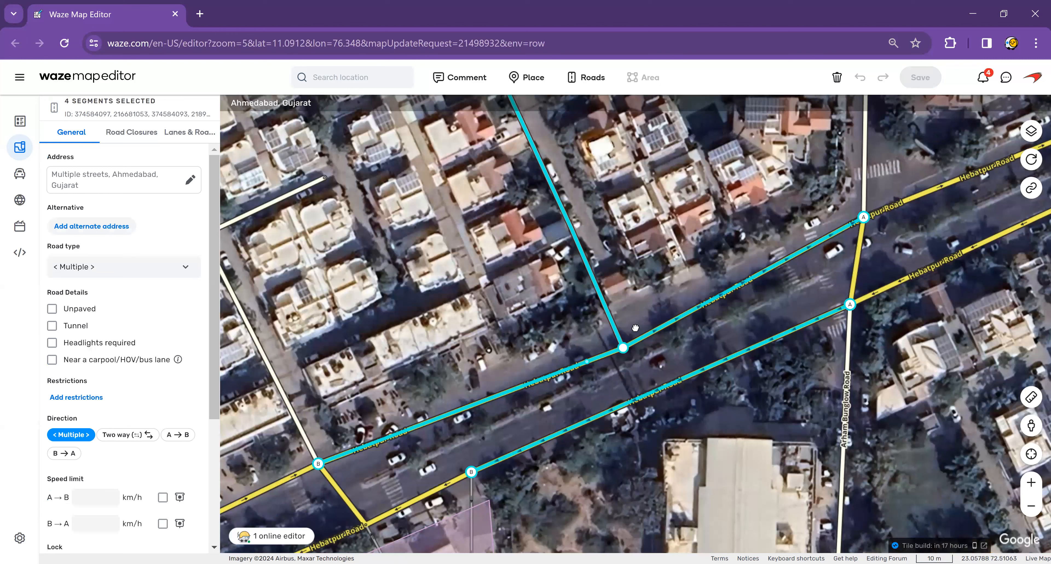
Move the side-street junction east of the petrol pump northward, realign the side street with its roadway, and save the edits
left_click_drag(623, 348, 635, 322)
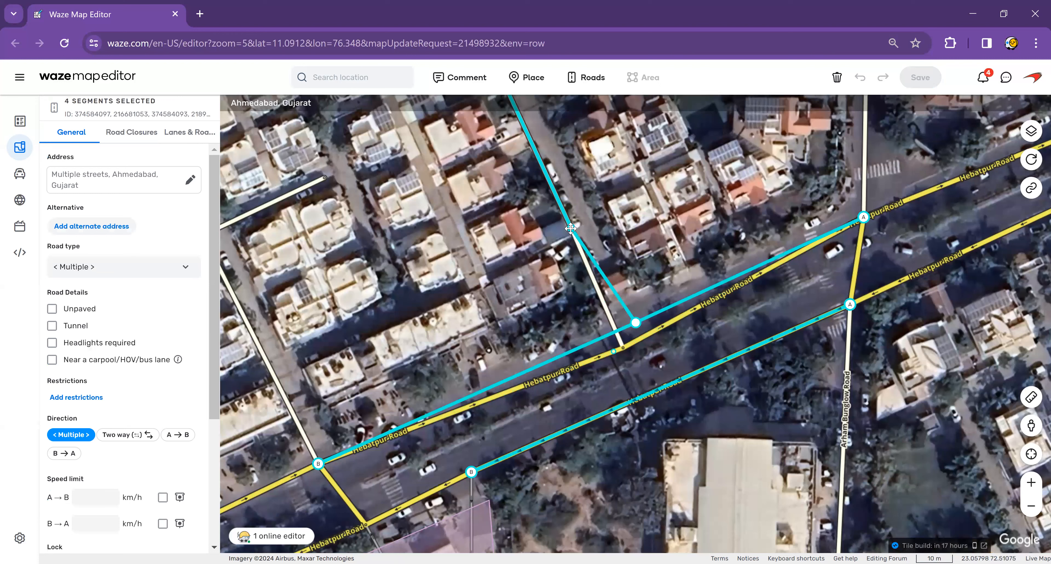
left_click_drag(537, 138, 528, 114)
left_click_drag(679, 213, 525, 192)
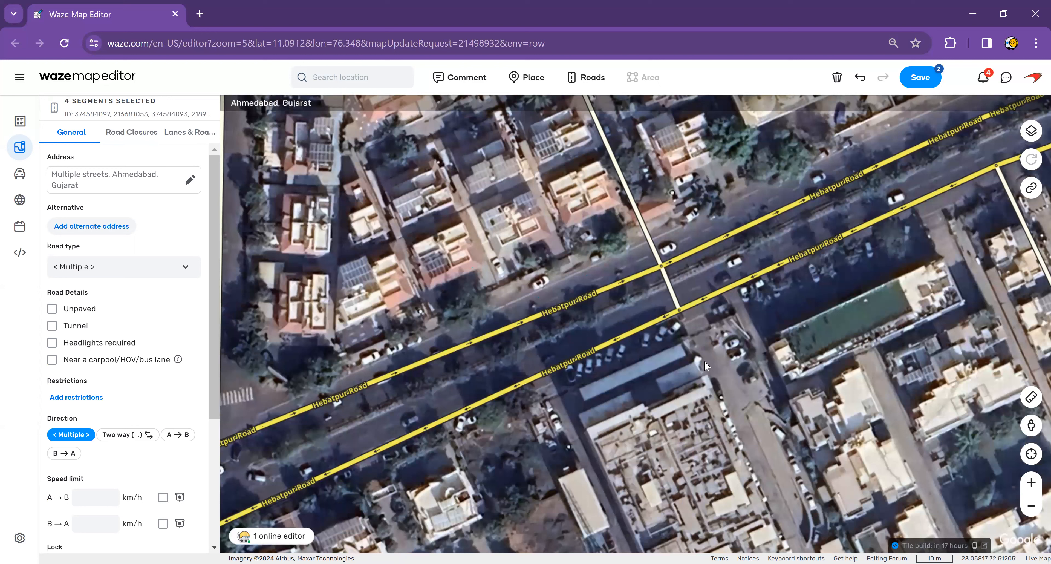
key("ctrl+s")
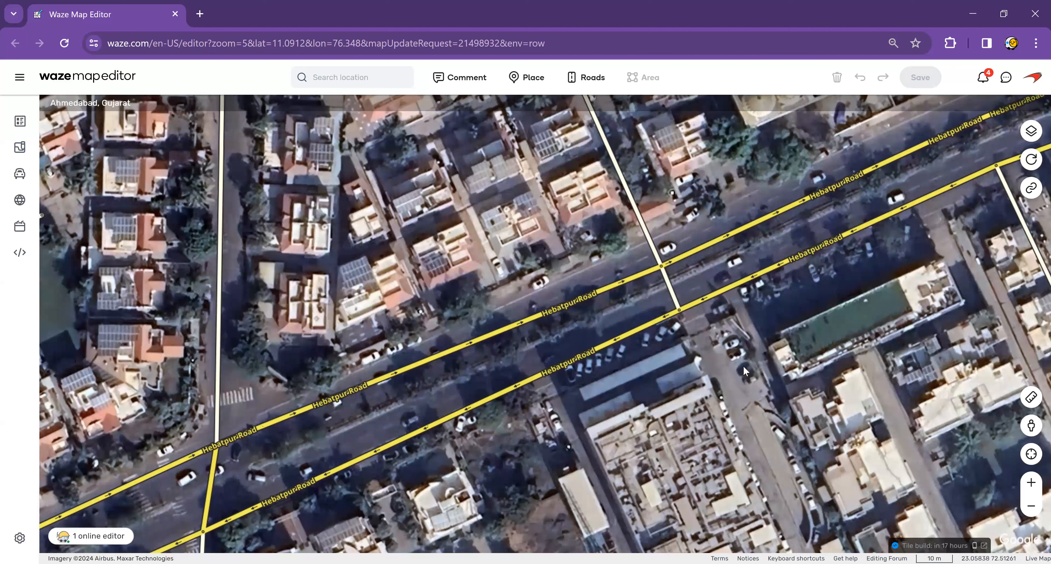
Compare the median connector opposite the gated compound farther east on Hebatpur Road with the satellite imagery and Street View
key("shift+r")
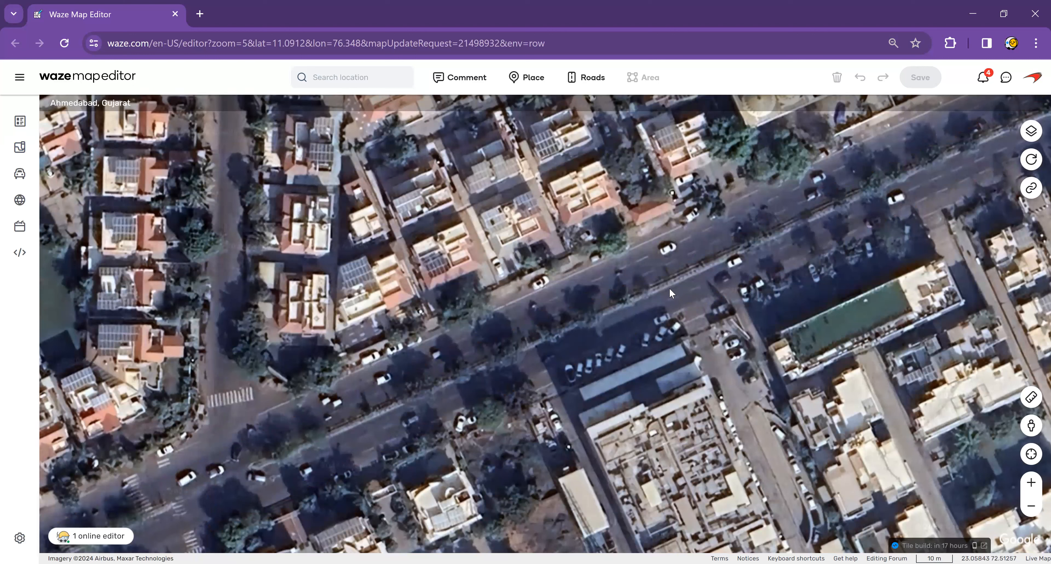
key("shift+r")
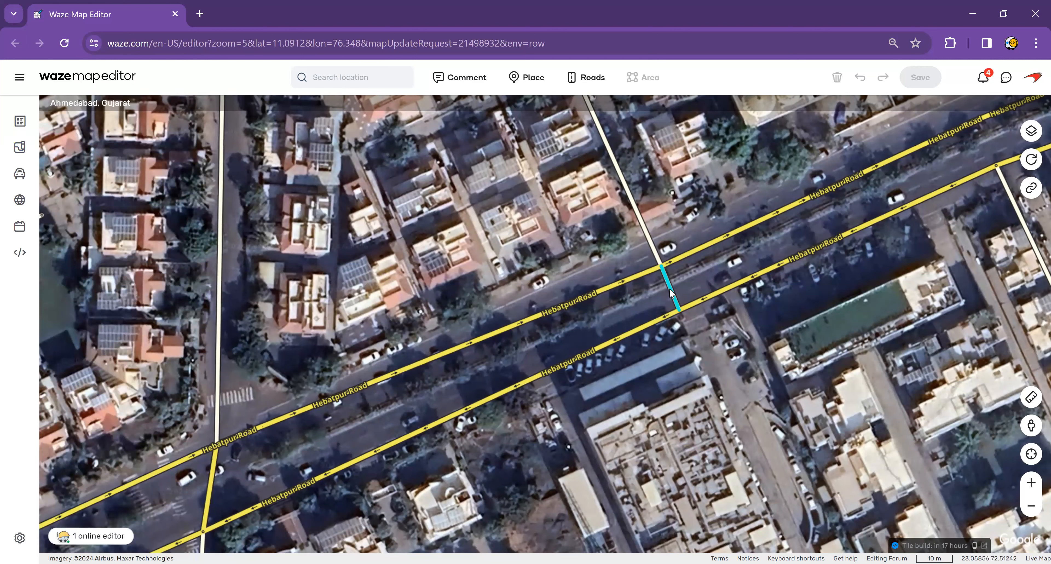
left_click(671, 294)
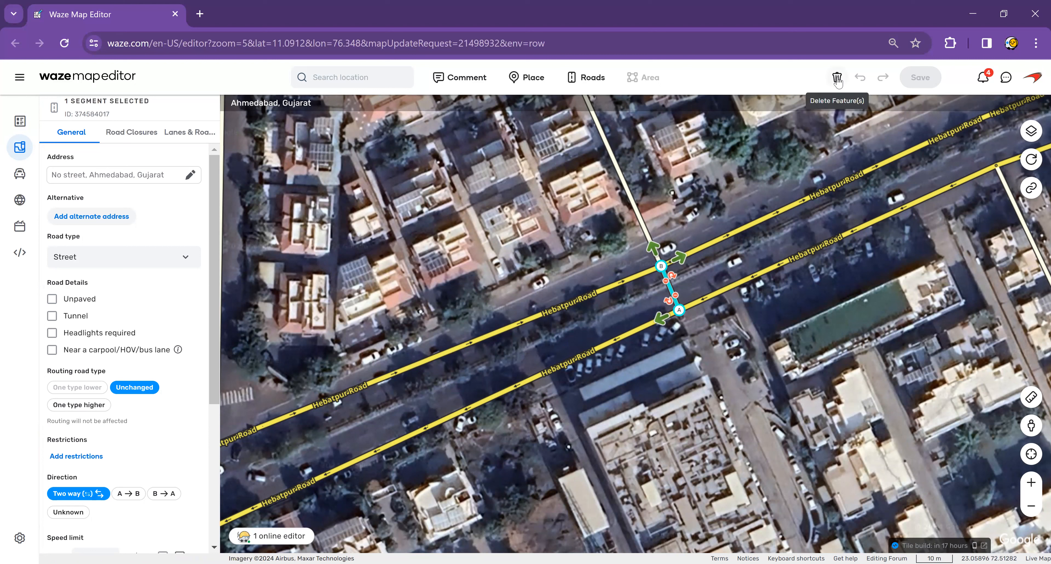
mouse_move(1031, 426)
left_mouse_down()
mouse_move(820, 347)
mouse_move(722, 274)
left_mouse_up()
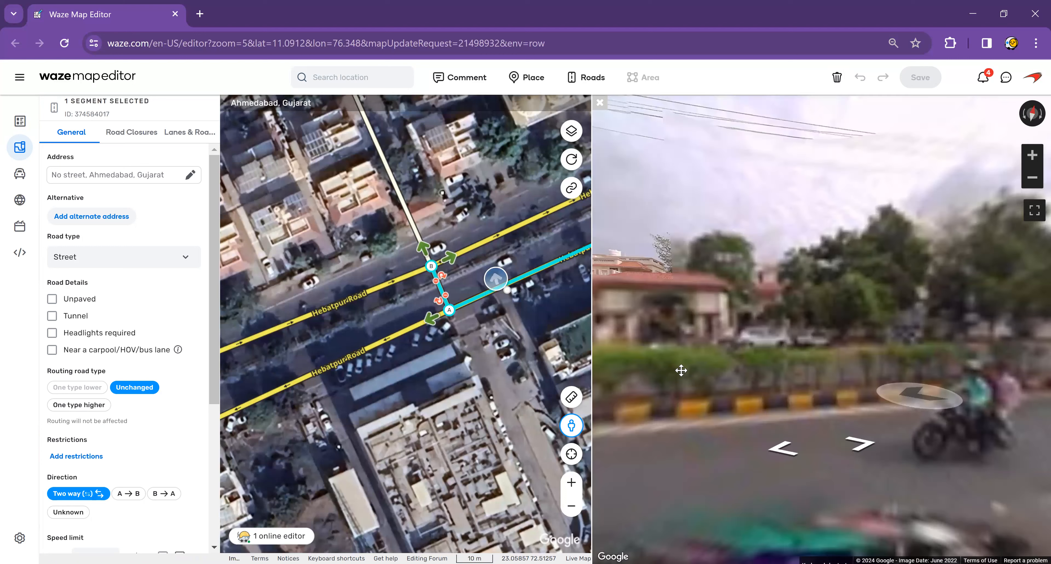
left_click(790, 368)
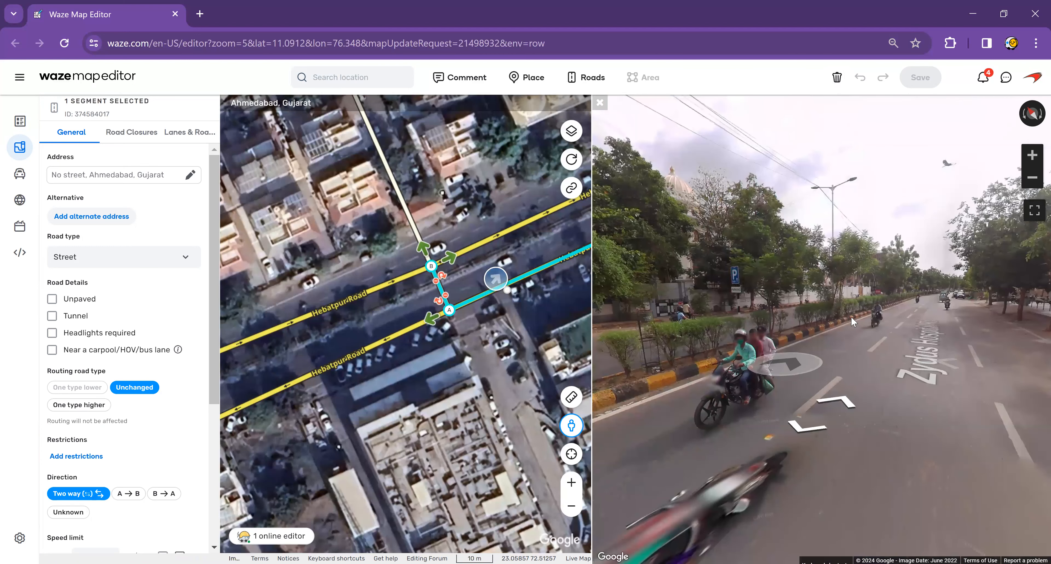
left_click_drag(739, 316, 686, 322)
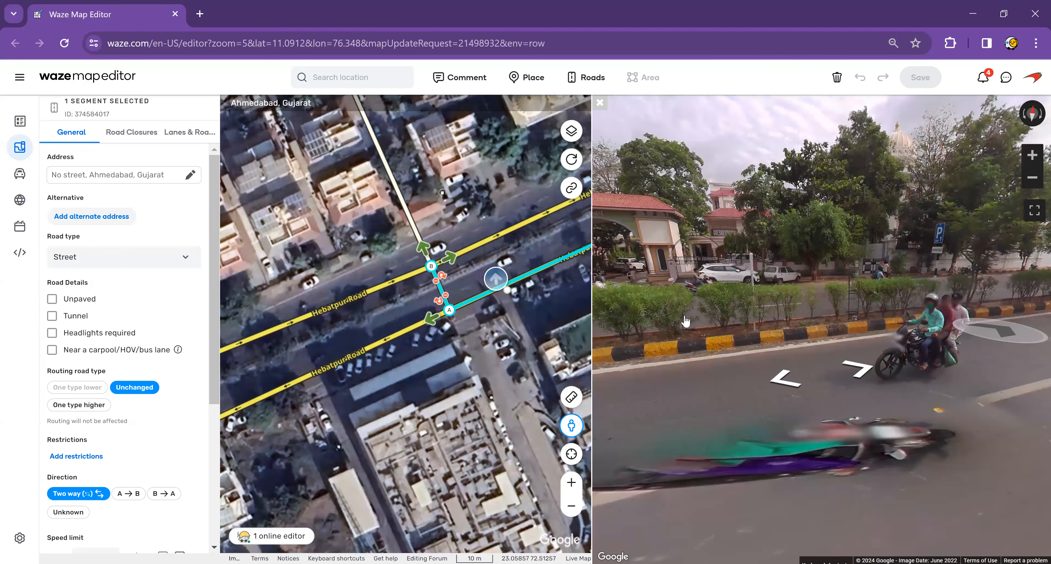
left_click(833, 332)
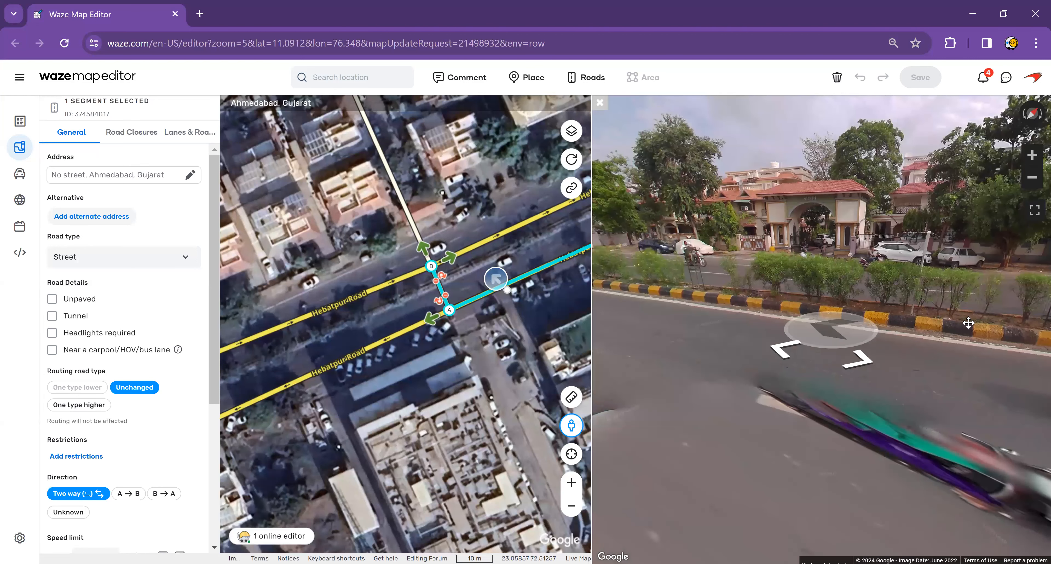
left_click_drag(879, 308, 827, 303)
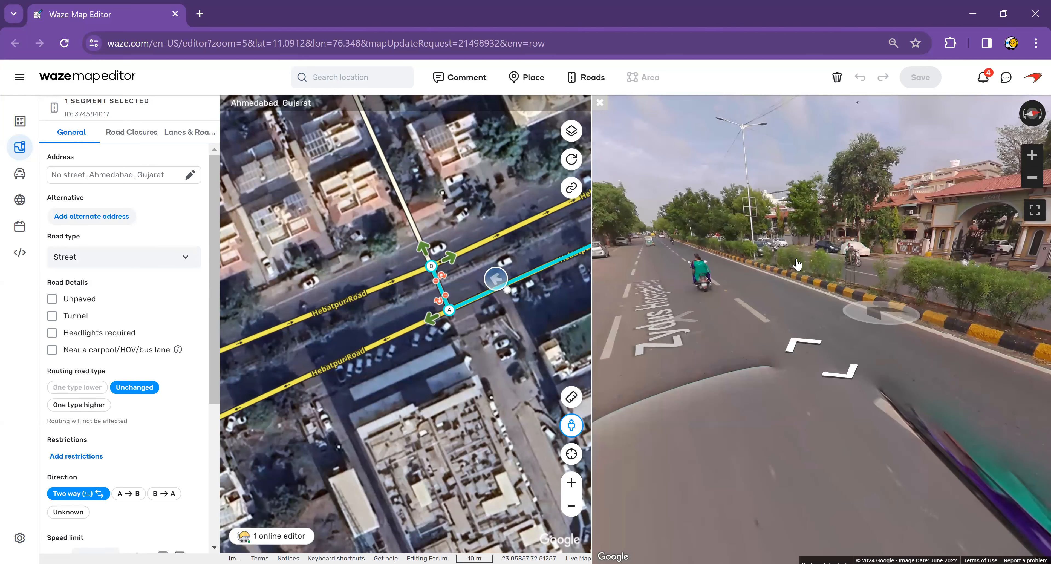
left_click_drag(934, 320, 928, 345)
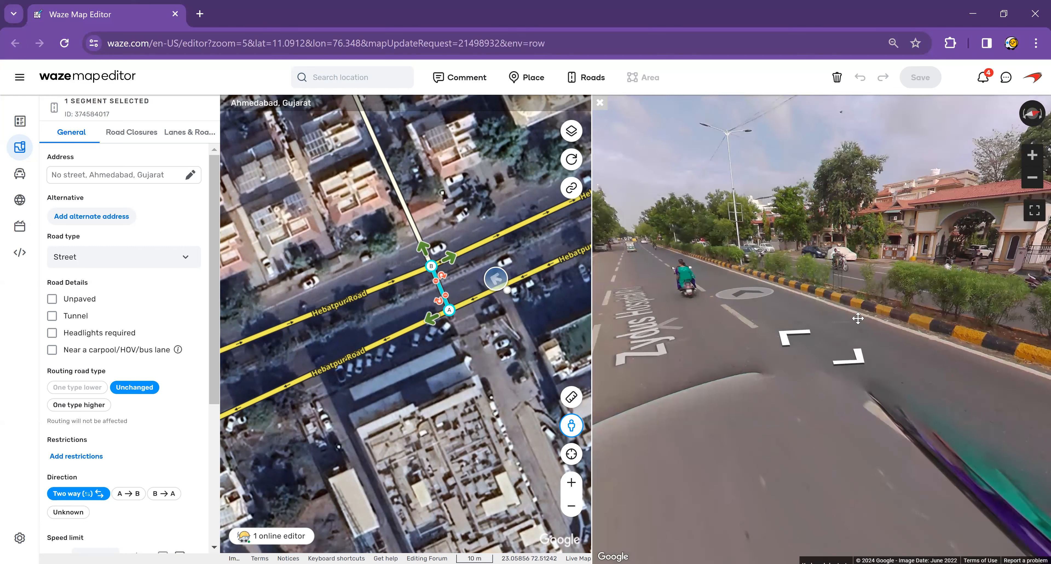
left_click_drag(711, 282, 647, 268)
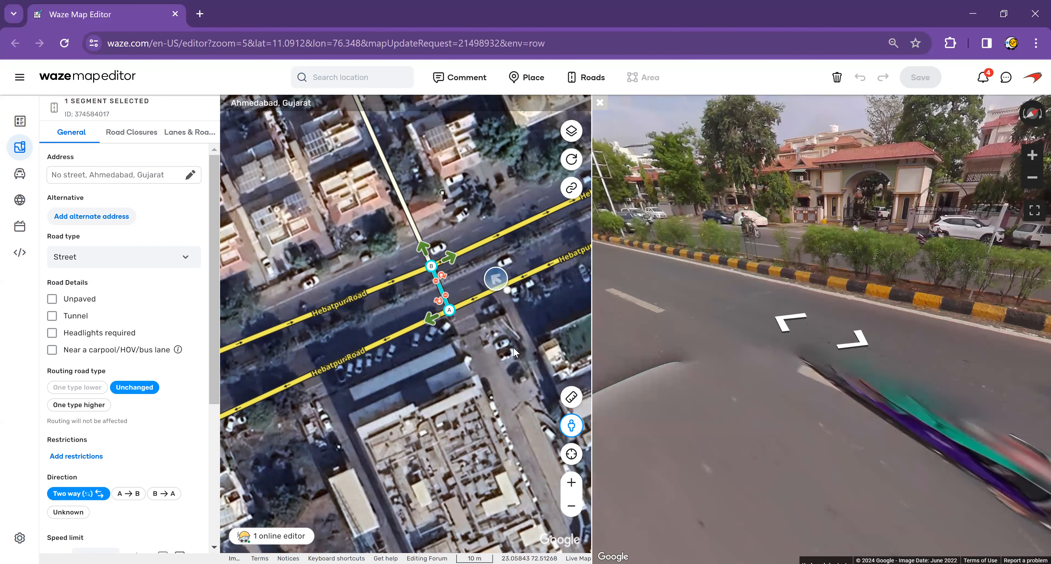
Delete the median connector between the two Hebatpur Road carriageways opposite the gated compound and save the edit
left_click(837, 78)
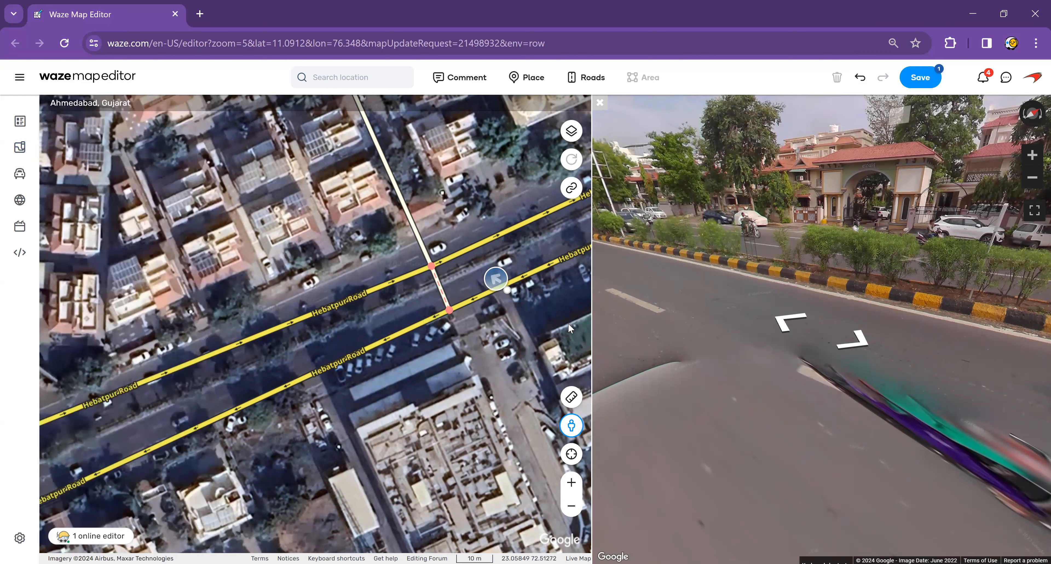
key("ctrl+s")
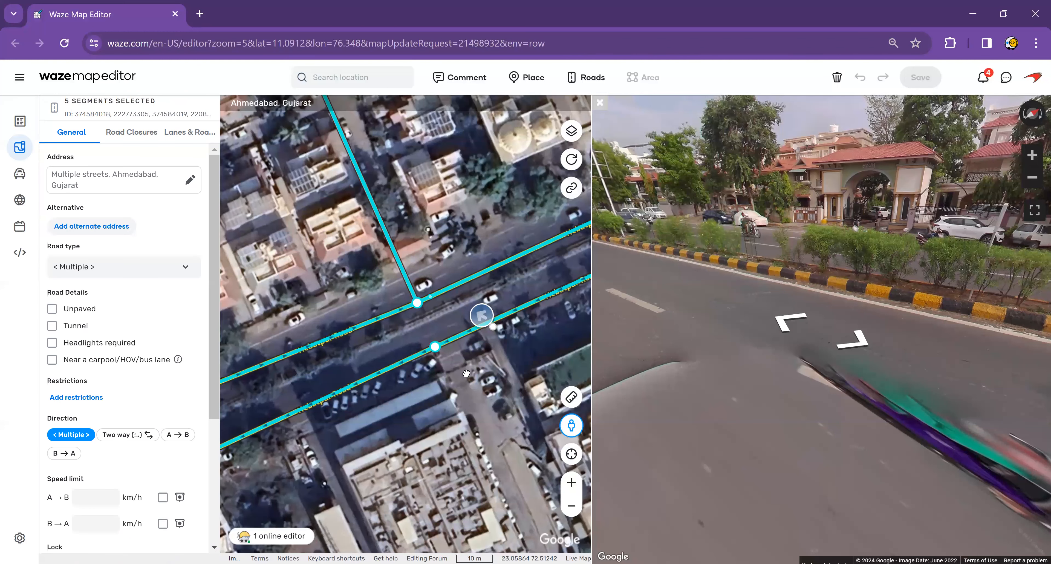
Shift the side-street junction onto the northern roadway and move the southern carriageway's junction in line with the compound entrance
key("Delete")
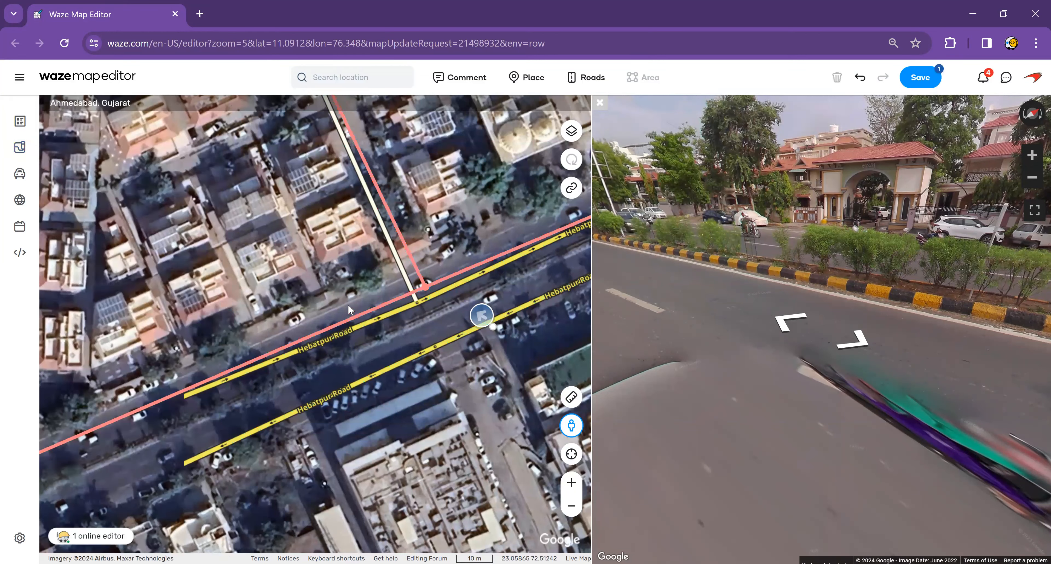
left_click(382, 314)
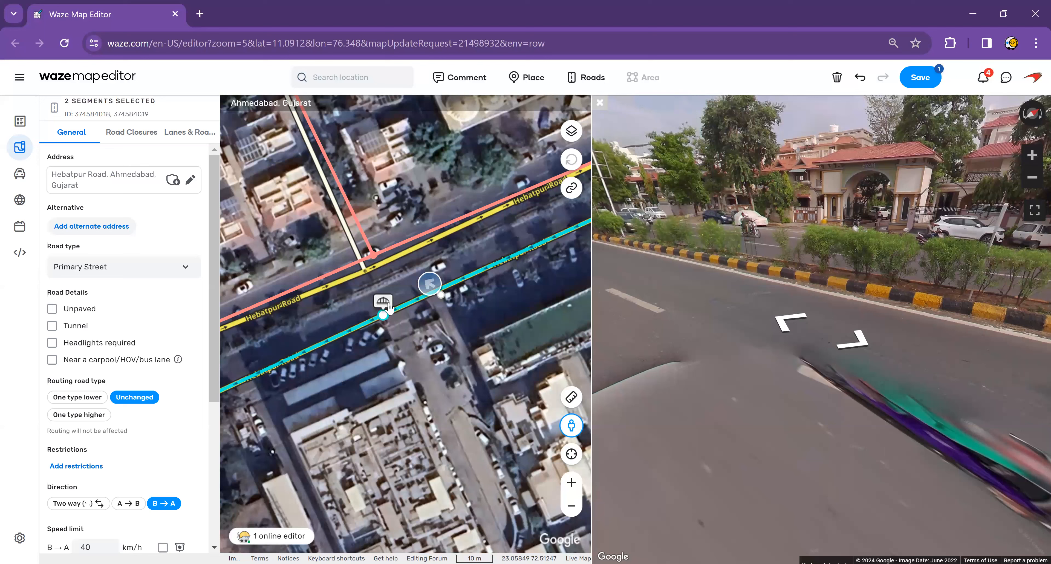
left_click_drag(391, 309, 403, 303)
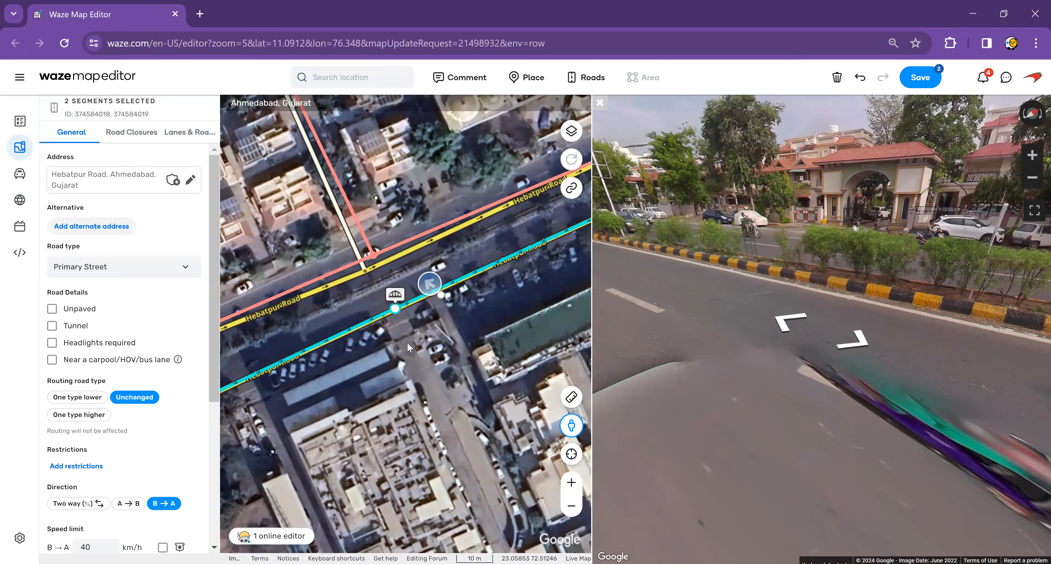
Check the gated entrance in Street View and draw a road about 58 m long from the southern carriageway's junction into the compound
left_click_drag(802, 317, 846, 326)
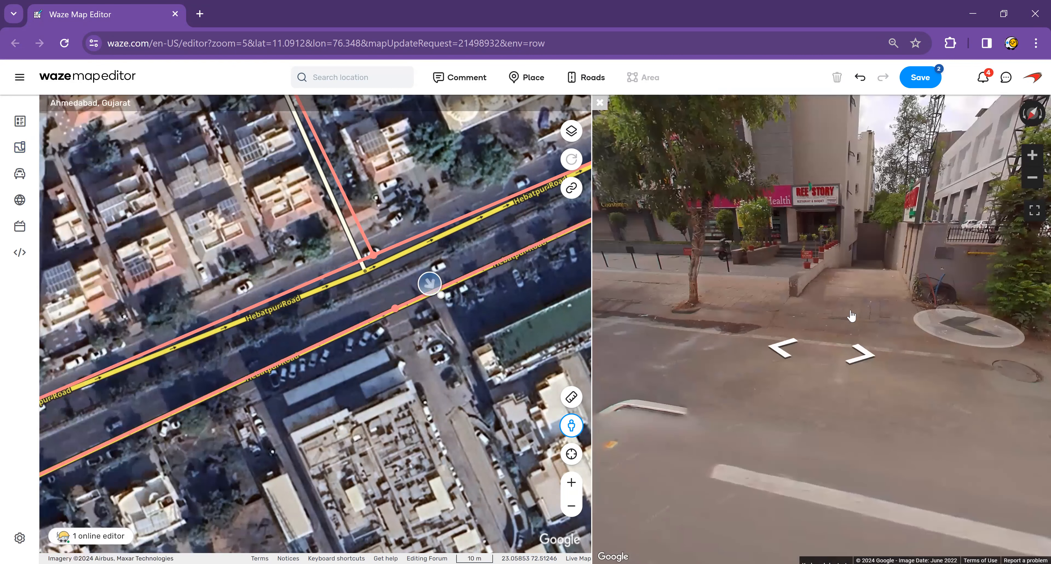
left_click(833, 308)
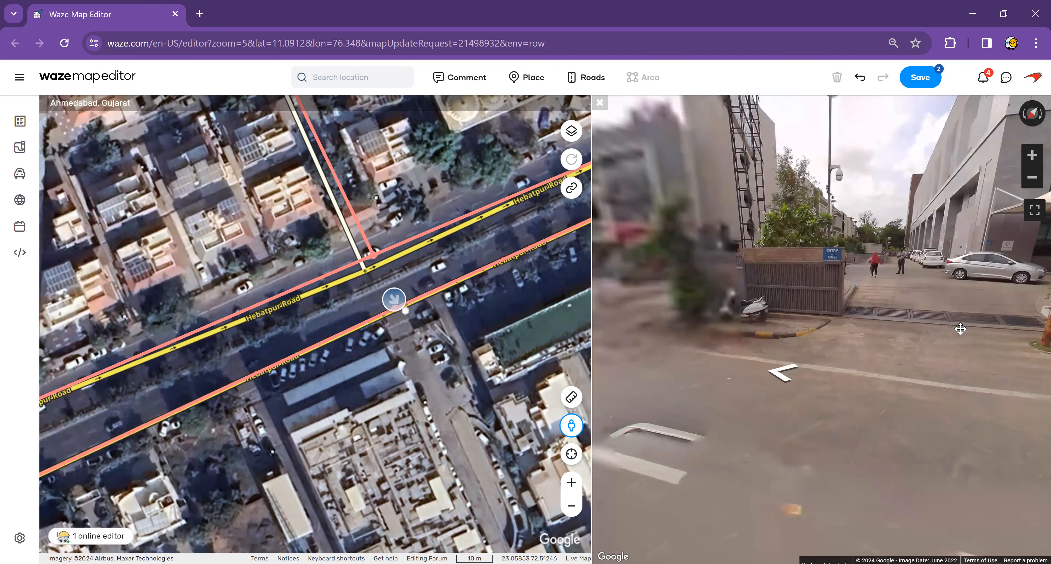
left_click_drag(960, 328, 689, 412)
left_click_drag(828, 355, 934, 348)
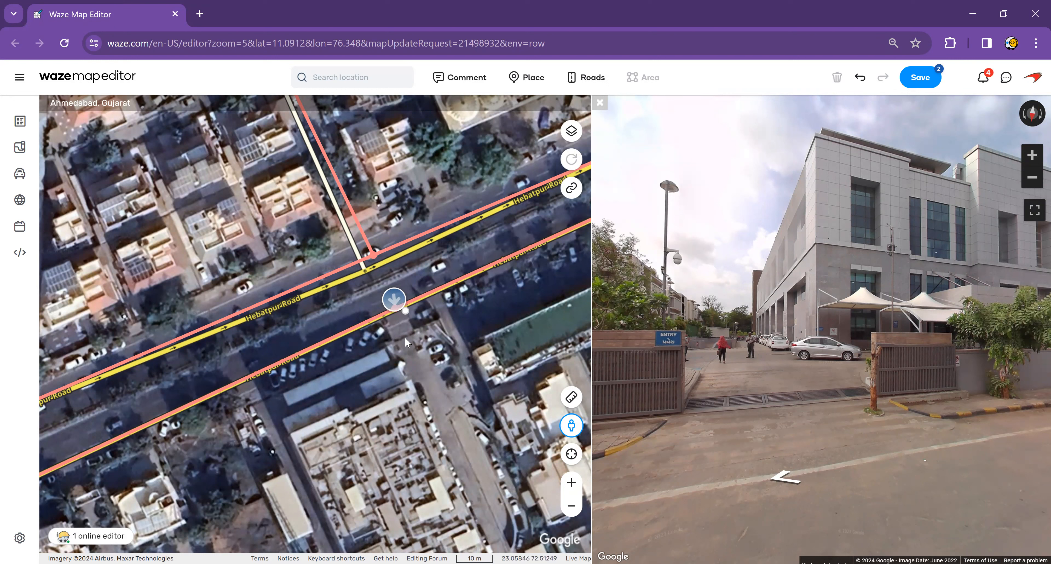
mouse_move(586, 88)
left_click(395, 307)
double_click(491, 517)
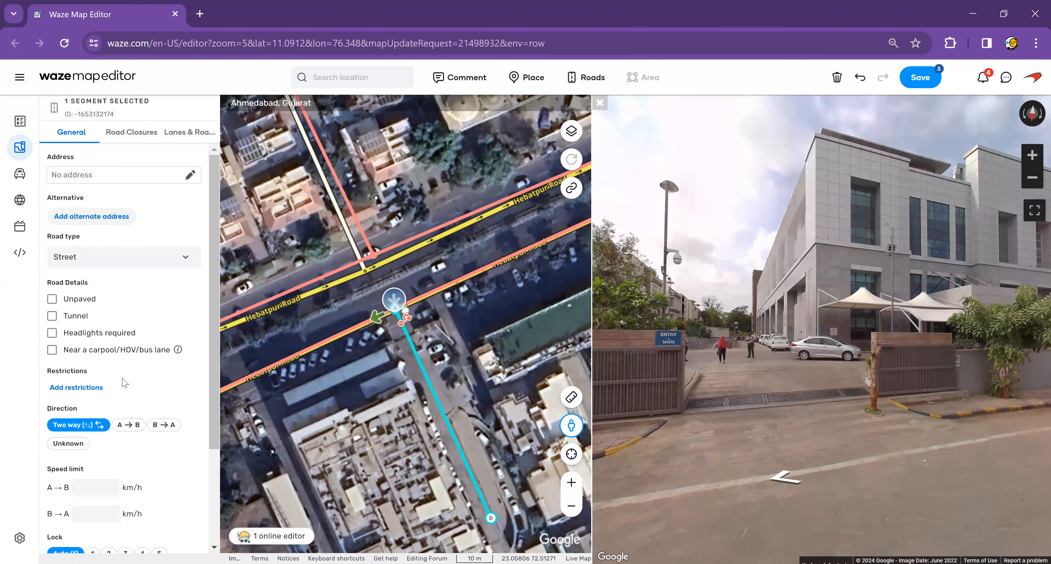
Set the new compound road's type to Parking Lot Road with lock level 2
left_click(110, 267)
scroll(104, 355, "down", 3)
scroll(104, 347, "up", 1)
left_click(93, 285)
scroll(115, 428, "down", 3)
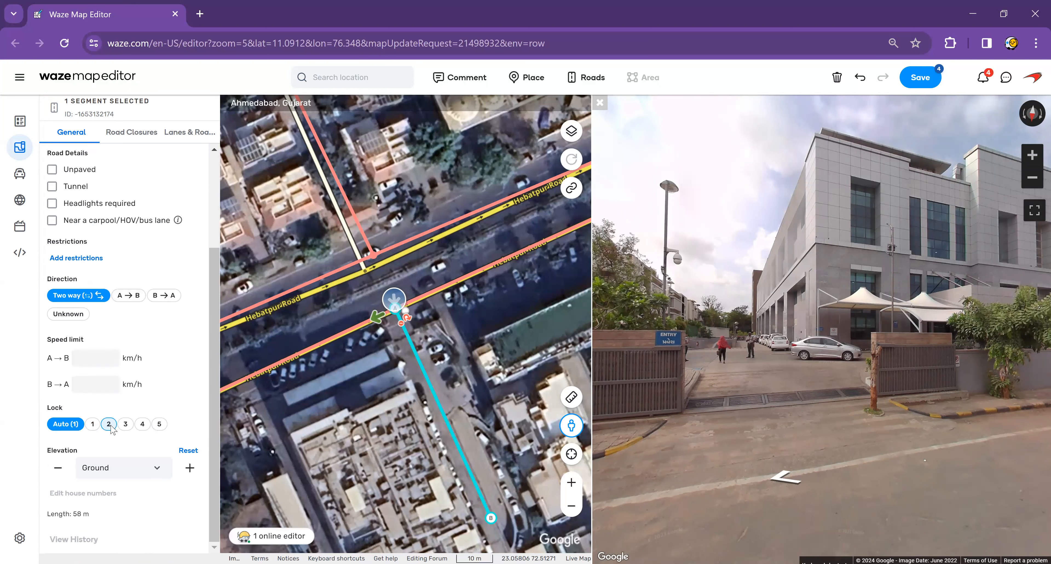
left_click(111, 422)
Give the parking lot road 20 km/h limits in both directions and a no-street address in Ahmedabad, Gujarat, India, and save
left_click(90, 426)
type("20")
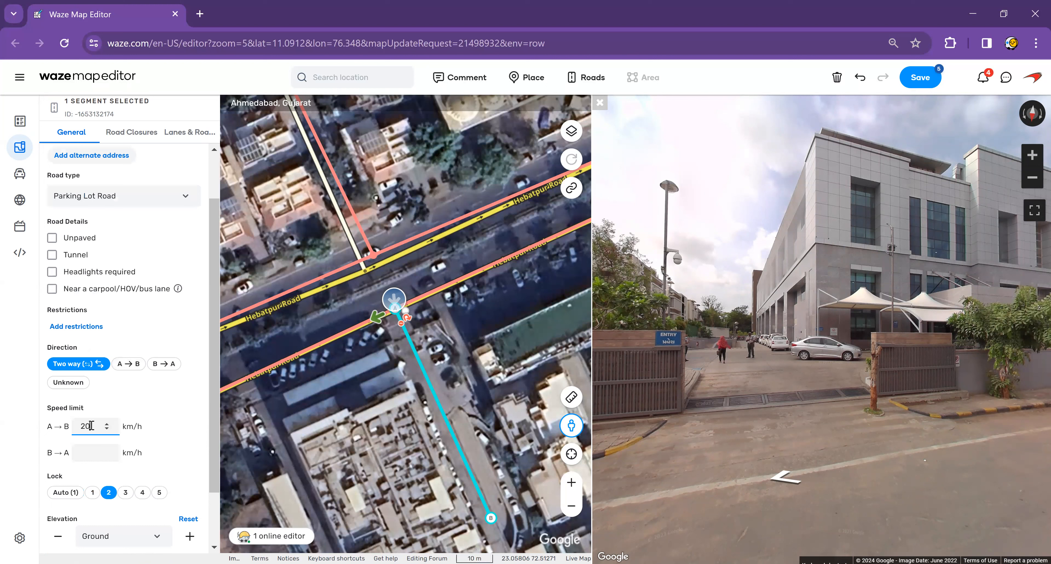
left_click(93, 453)
type("20")
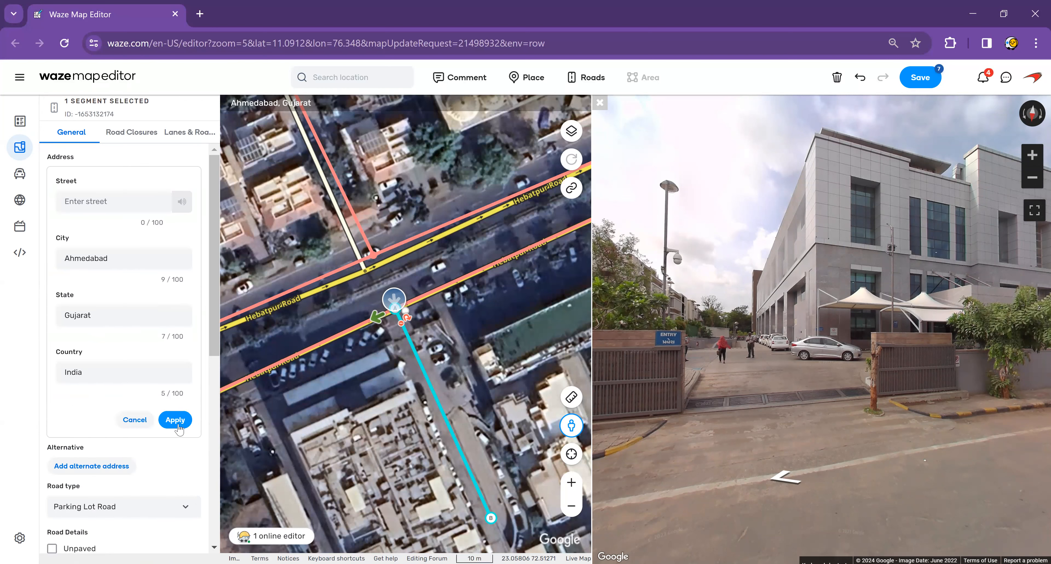
left_click(176, 422)
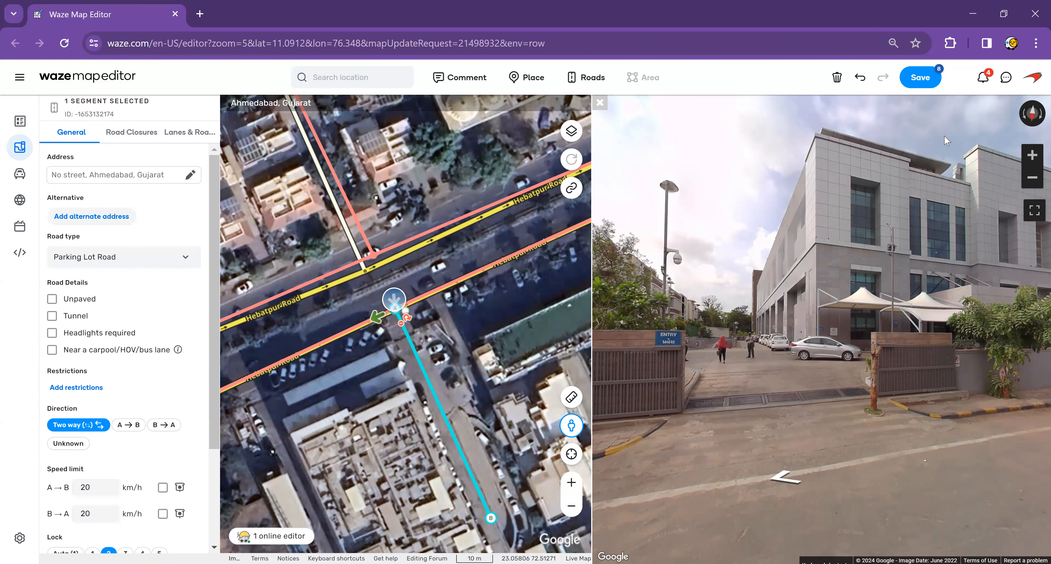
left_click(926, 83)
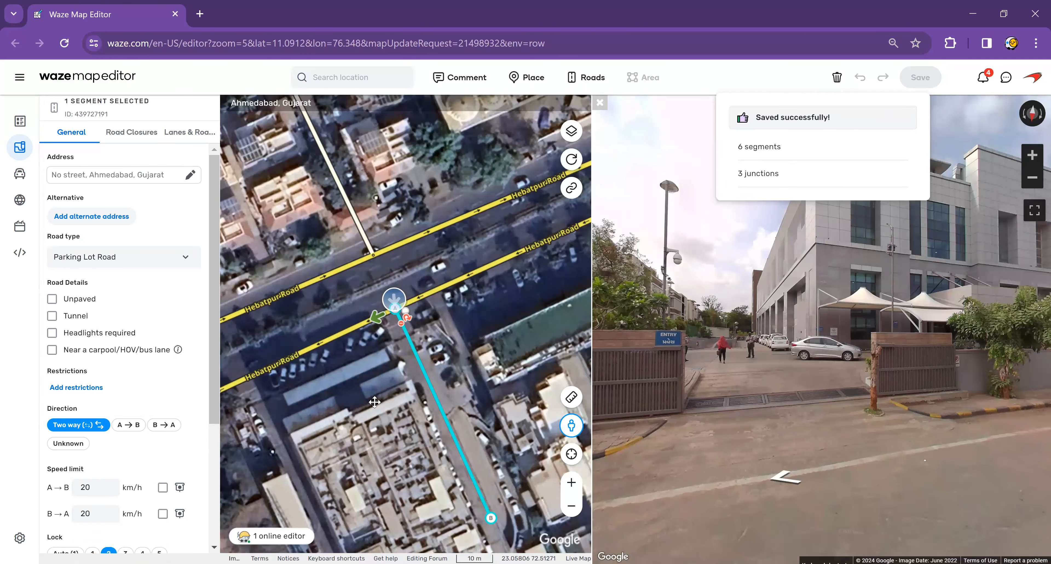
Measure the distance diagonally across Hebatpur Road's northern roadway, from its north side to the gap before the southern roadway, farther east
left_click(325, 430)
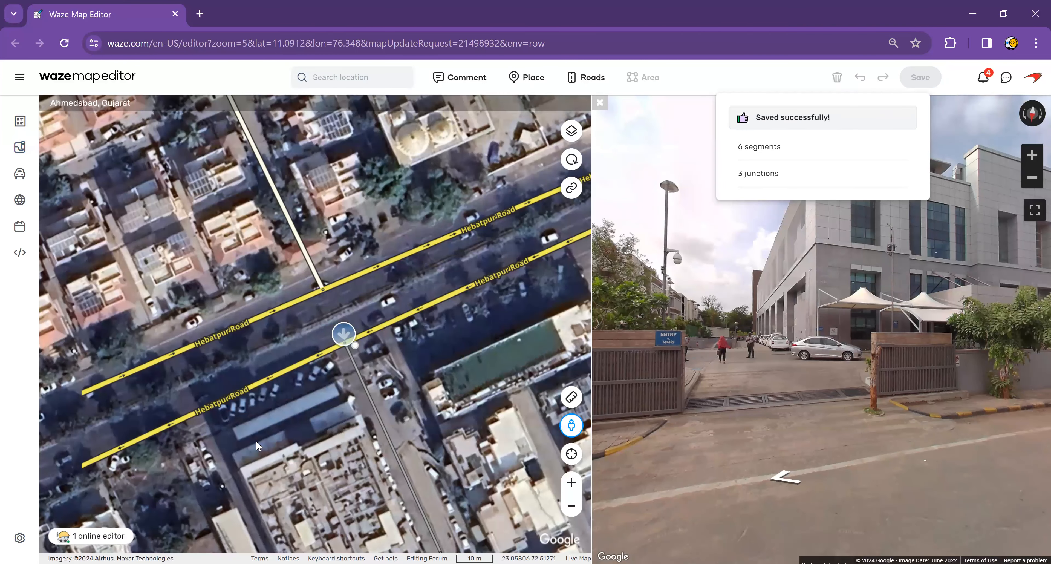
left_click_drag(525, 289, 258, 445)
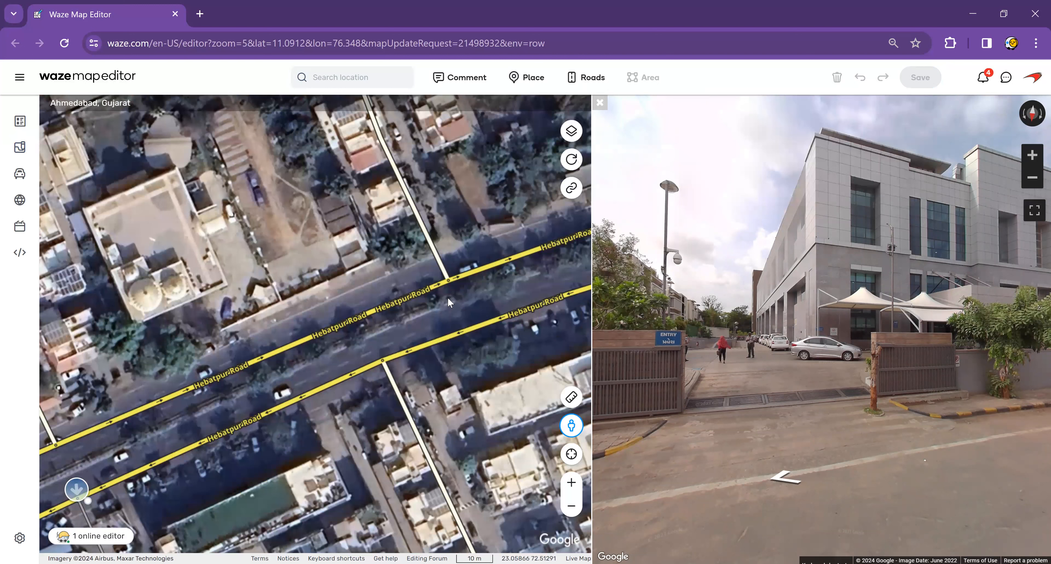
left_click_drag(449, 302, 94, 405)
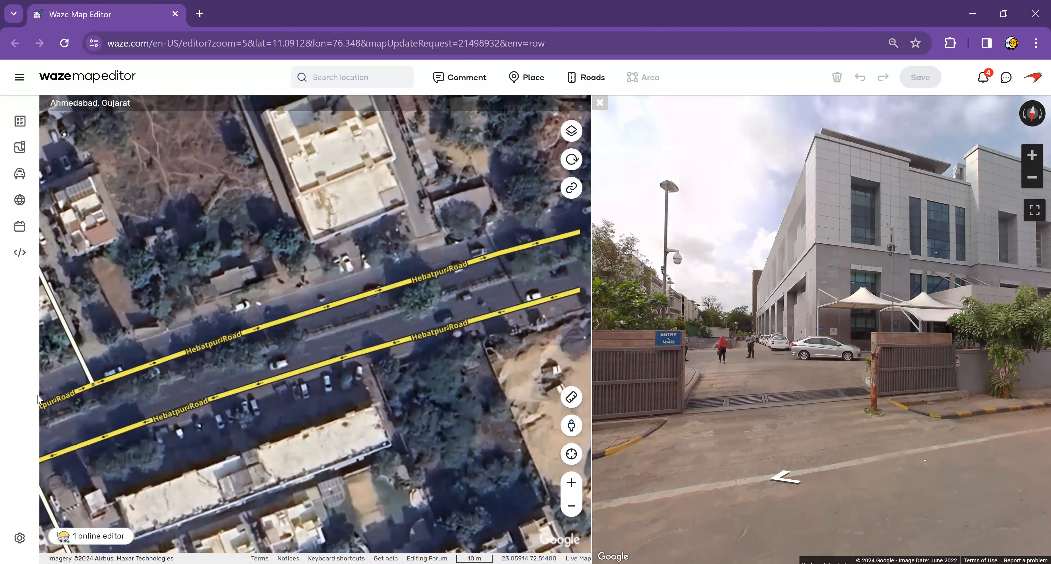
left_click_drag(531, 300, 38, 399)
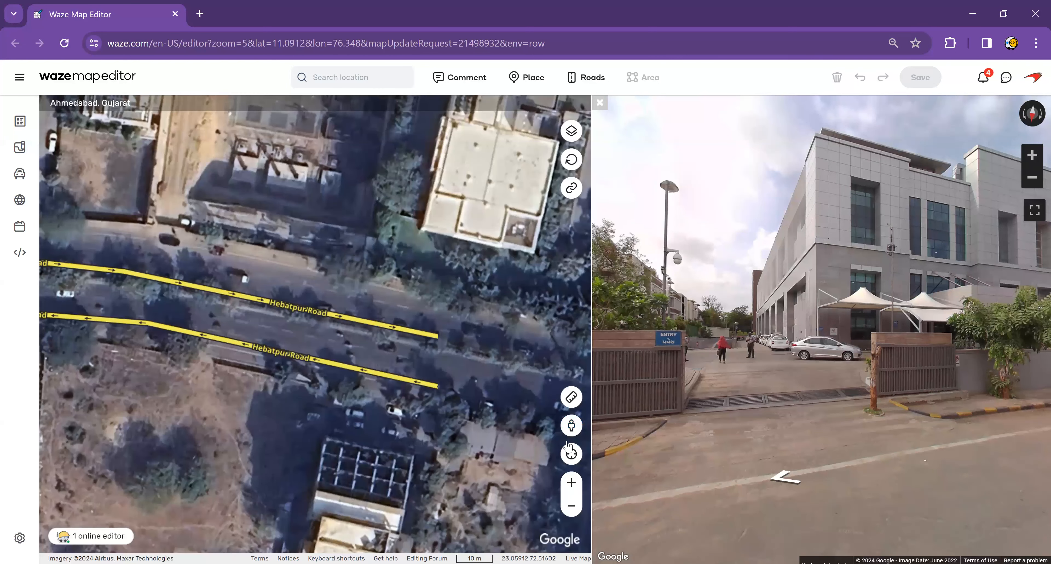
left_click(571, 396)
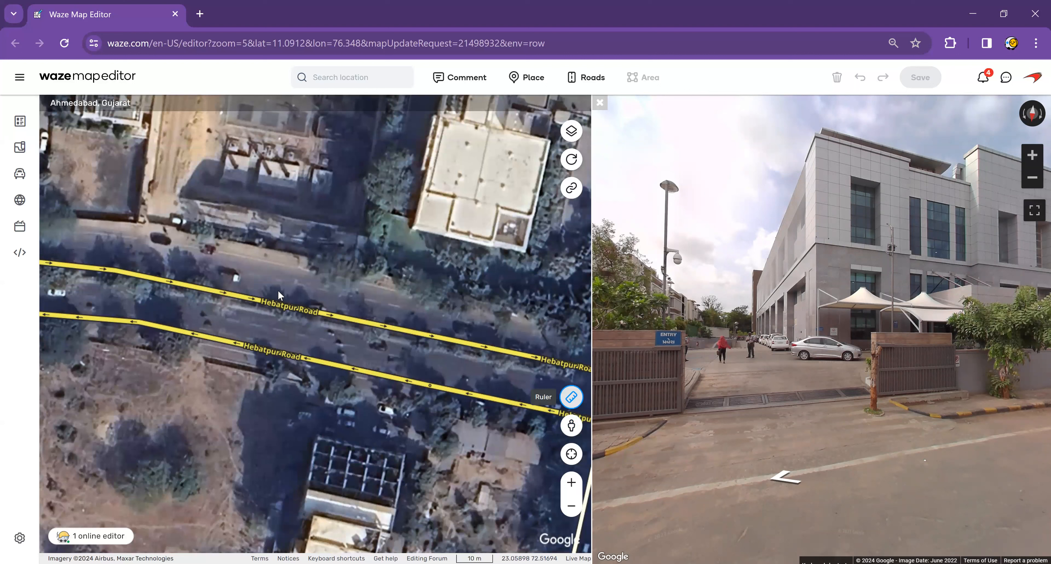
mouse_move(271, 279)
left_mouse_down()
mouse_move(401, 364)
mouse_move(306, 337)
left_mouse_up()
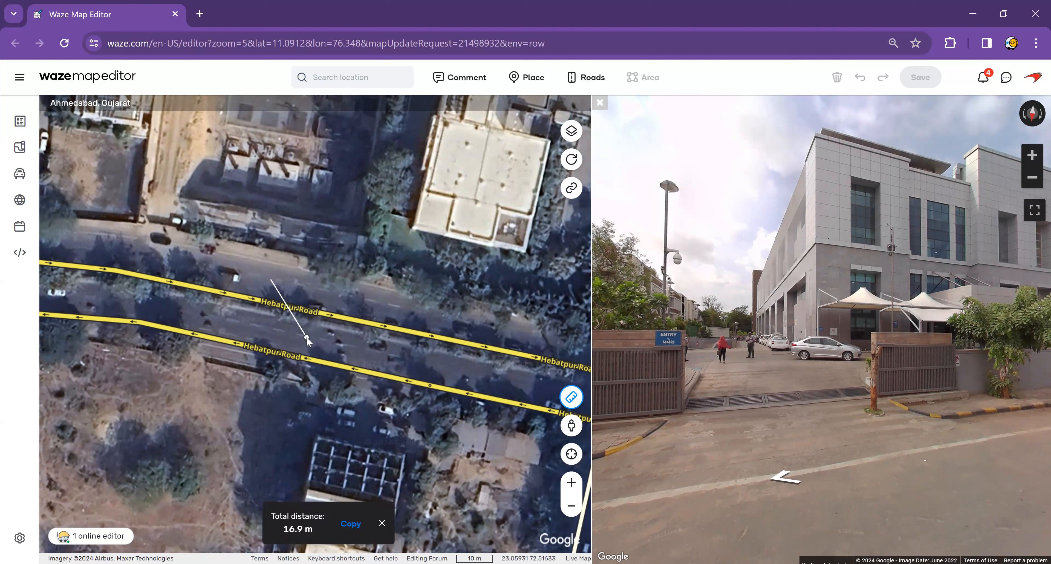
left_click(307, 337)
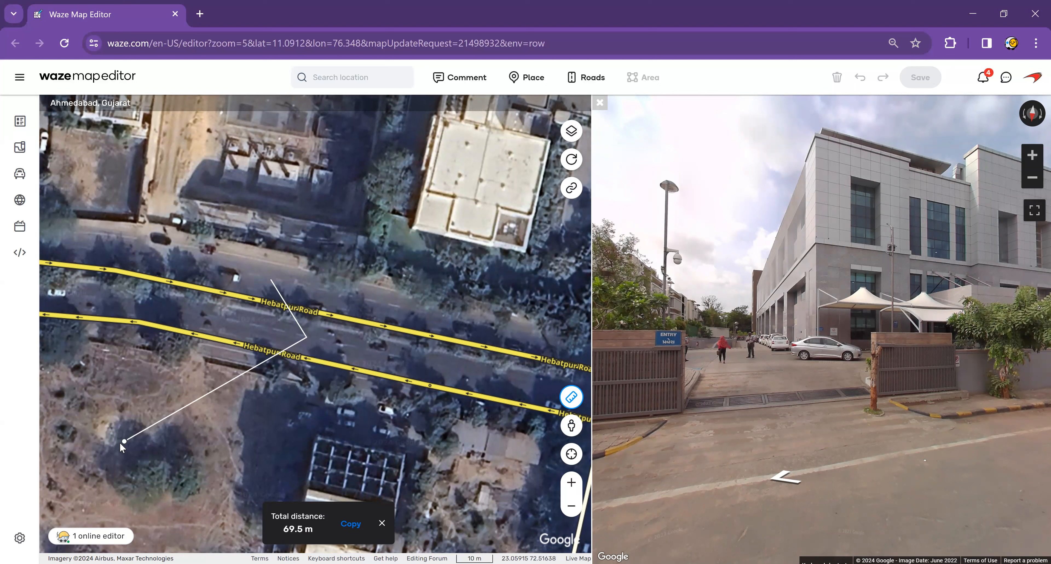
double_click(309, 339)
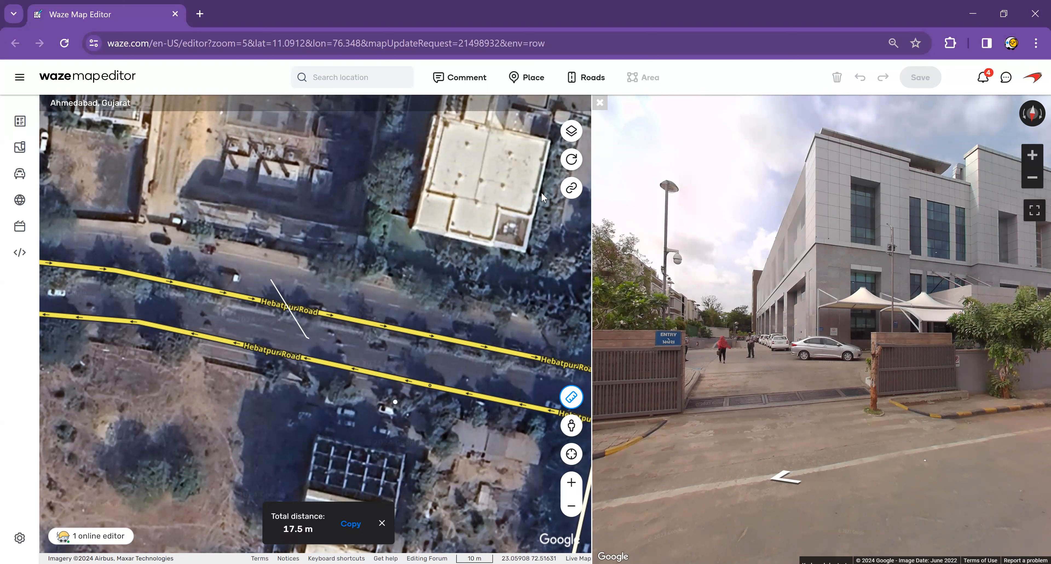
Draw a two-point road about 17 m long along the measured line, diagonally across Hebatpur Road's northern roadway
mouse_move(589, 83)
left_click(590, 108)
left_click(267, 278)
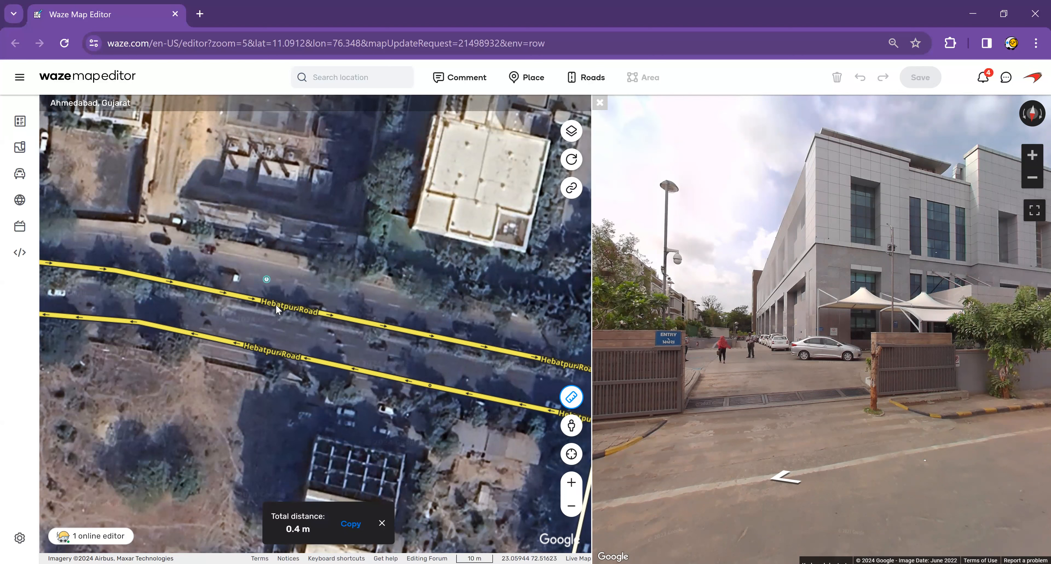
double_click(302, 335)
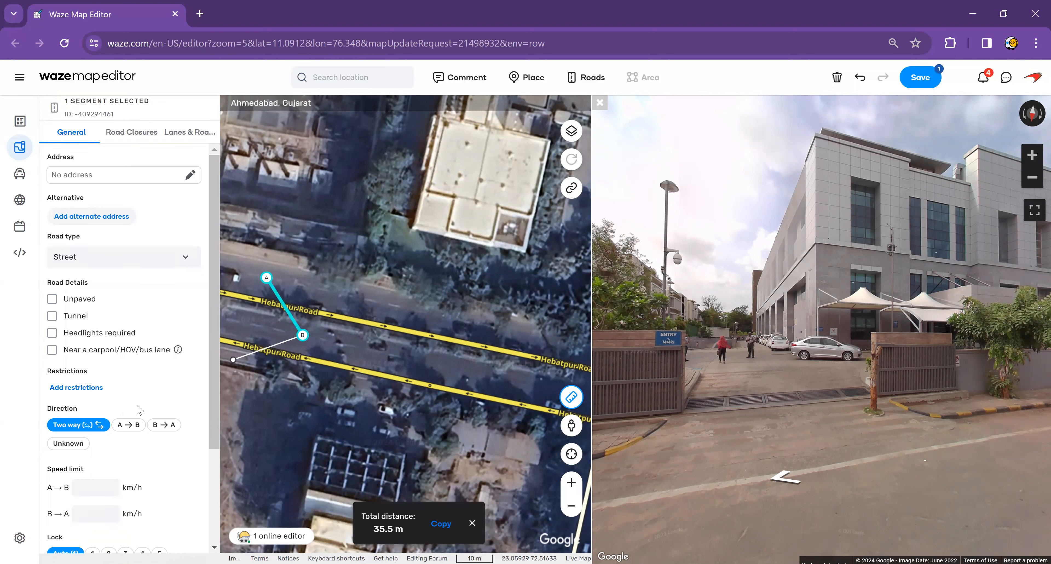
Reposition both ends of the new road so it crosses the northern roadway at a shallow angle, from northeast to southwest
scroll(139, 409, "down", 3)
scroll(139, 409, "up", 3)
left_click_drag(316, 311, 297, 283)
left_click_drag(324, 286, 363, 299)
left_click_drag(303, 335, 245, 330)
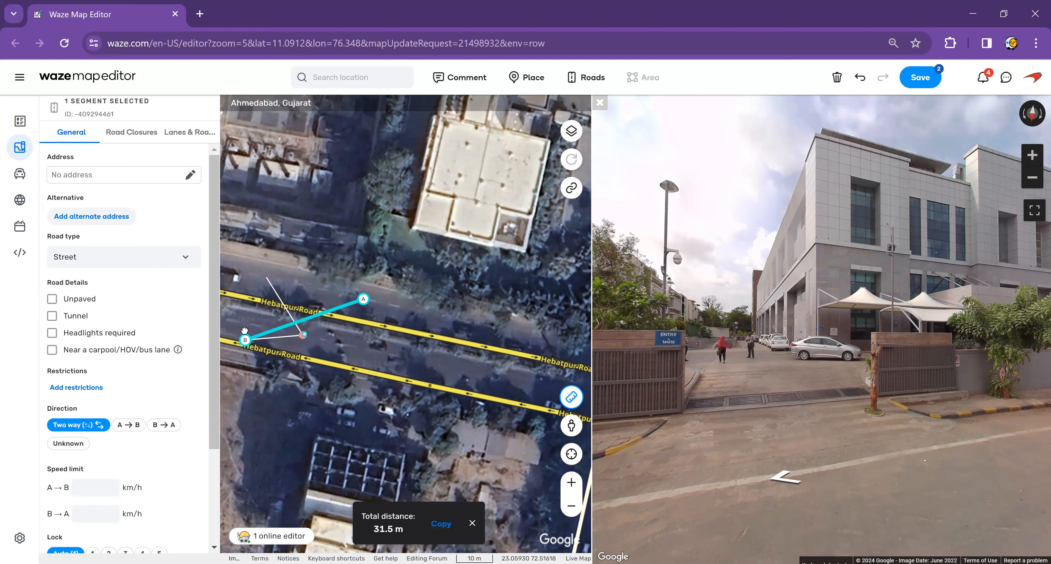